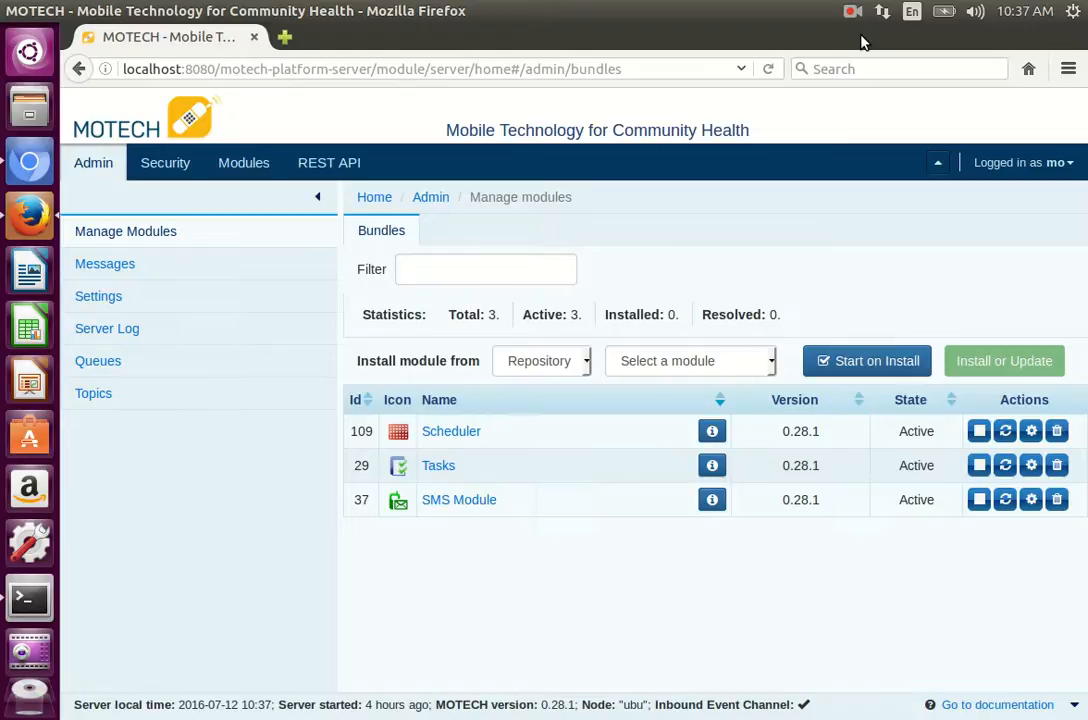
# Step: Open the Schema Editor of the Data Services module
pyautogui.click(255, 165)
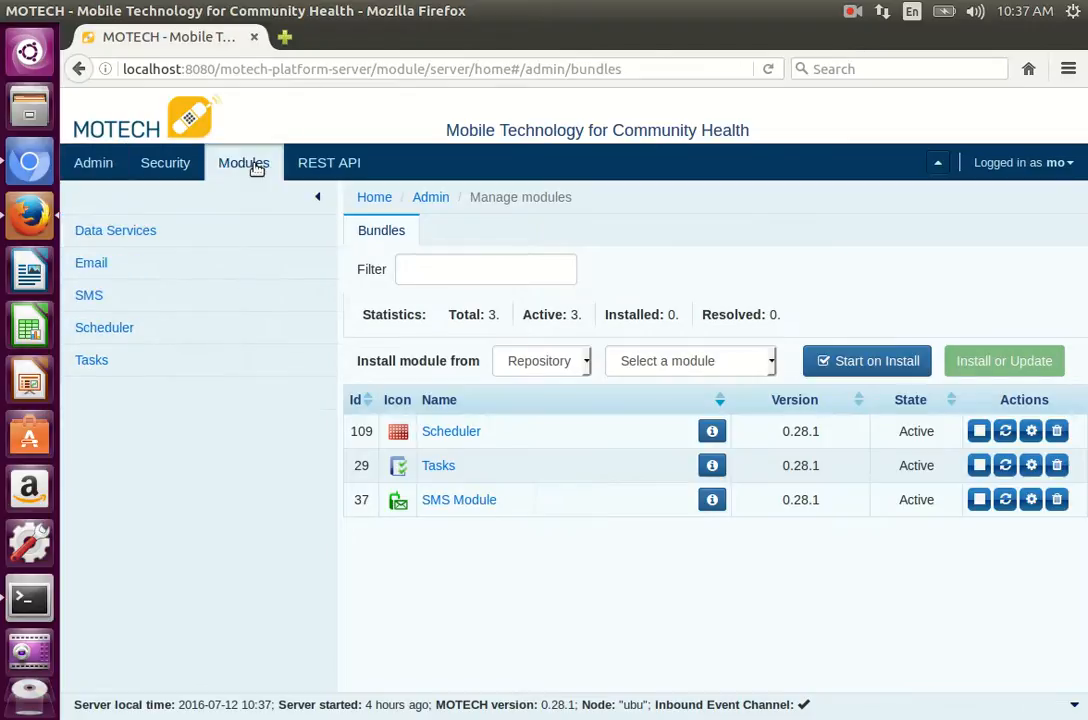
pyautogui.click(111, 238)
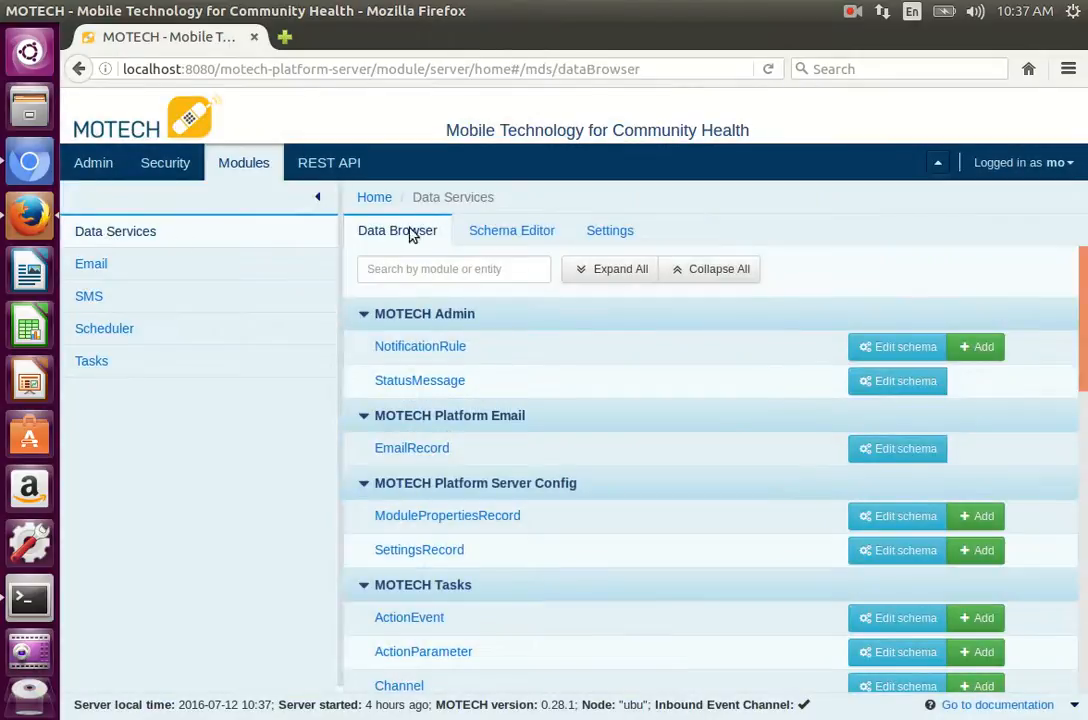
pyautogui.click(491, 242)
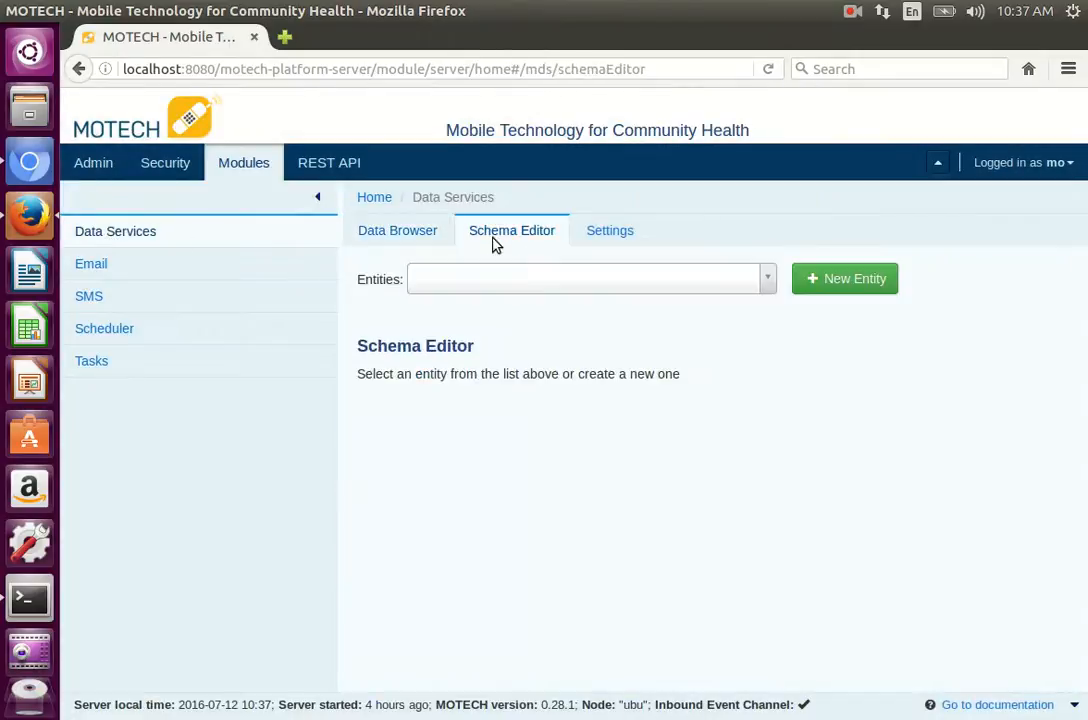
# Step: Create a new entity named Mothers in the Schema Editor and save it
pyautogui.click(836, 284)
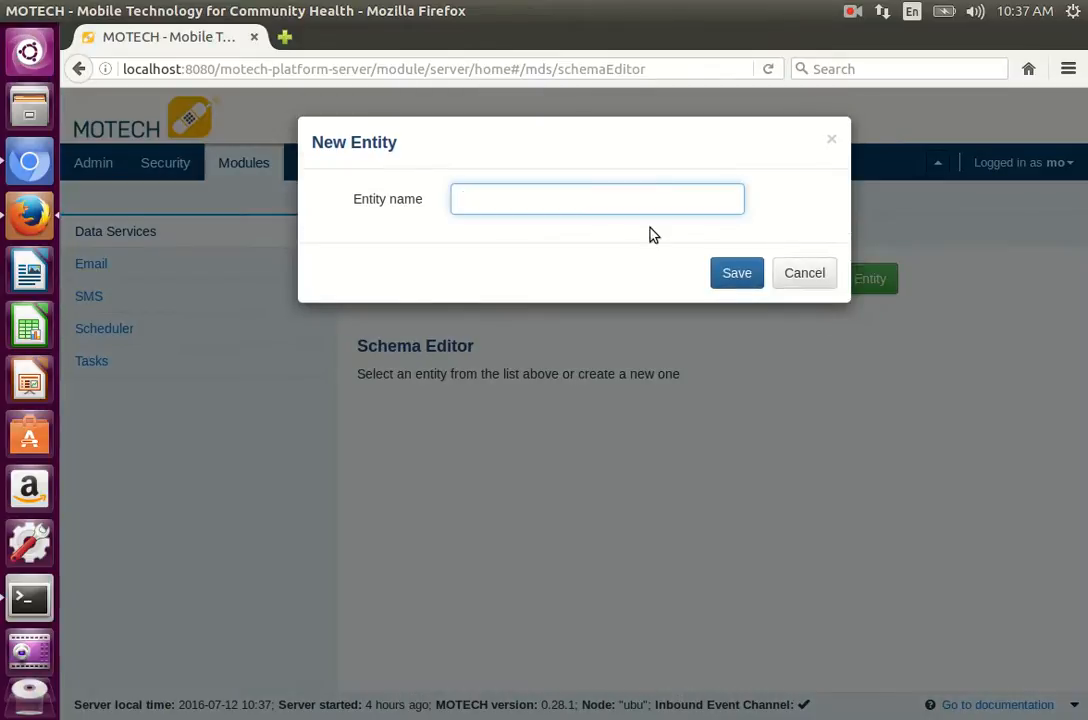
pyautogui.write('Mothers')
pyautogui.click(724, 272)
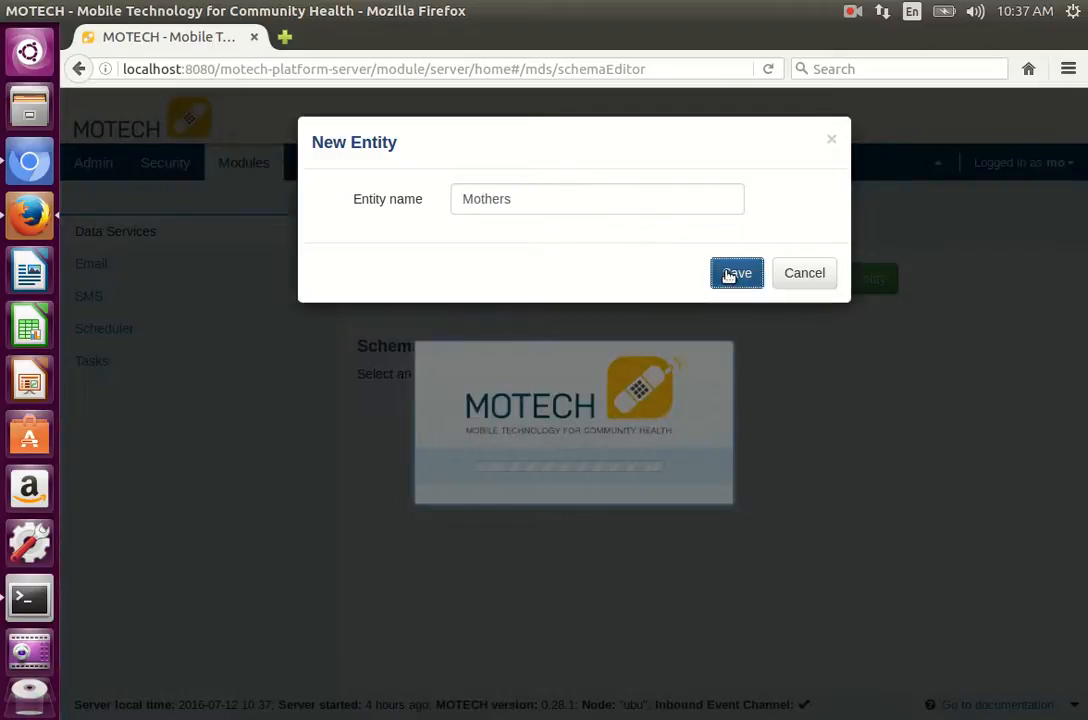
pyautogui.click(852, 13)
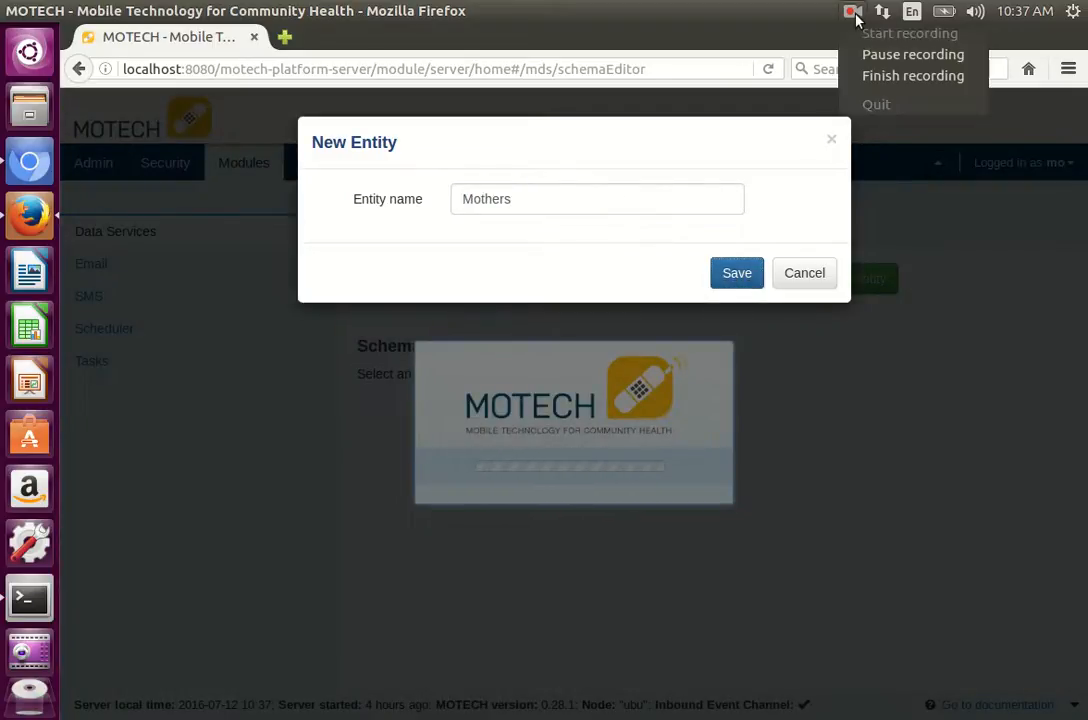
pyautogui.click(857, 53)
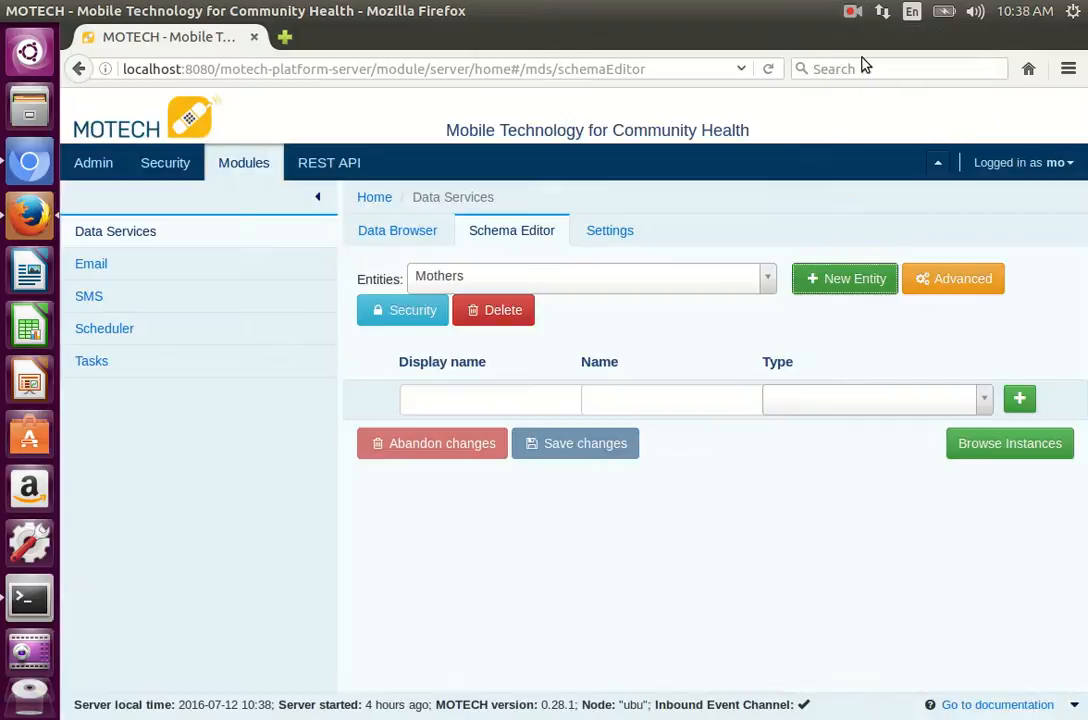
# Step: Add a String field to the Mothers entity with display name Phone and name phone
pyautogui.click(521, 402)
pyautogui.write('Phone')
pyautogui.press('Tab')
pyautogui.write('phone')
pyautogui.press('Tab')
pyautogui.write('String')
pyautogui.press('Return')
pyautogui.click(1020, 405)
# Step: Save the schema changes made to the Mothers entity
pyautogui.scroll(-4, 845, 564)
pyautogui.scroll(-1, 845, 564)
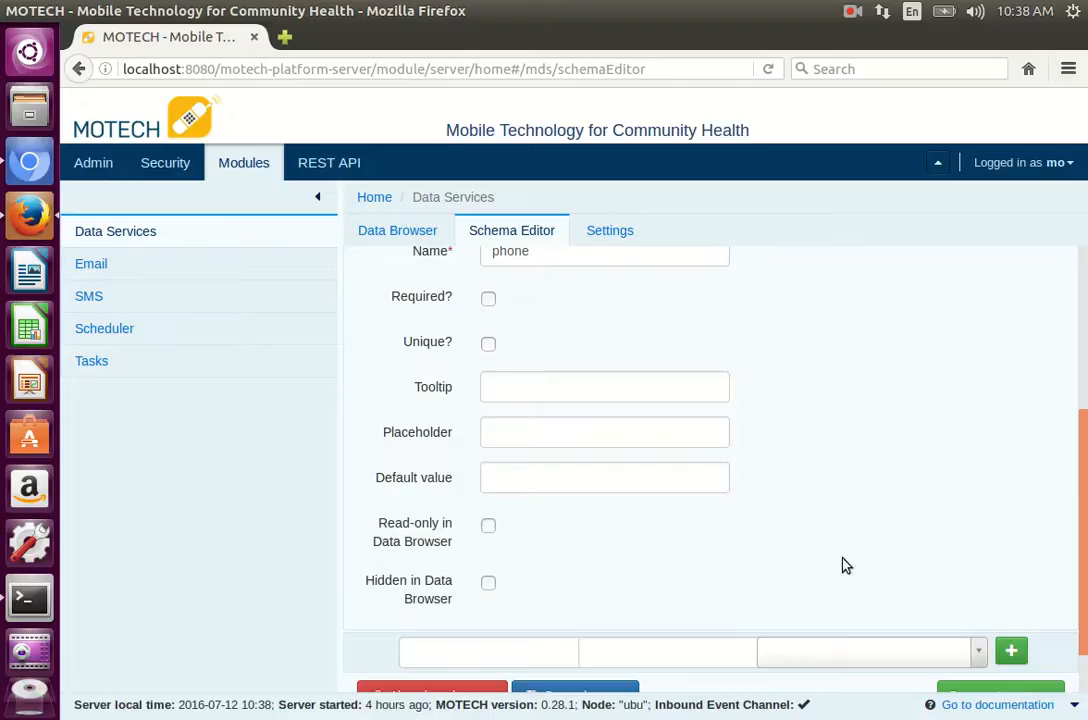
pyautogui.scroll(-1, 845, 564)
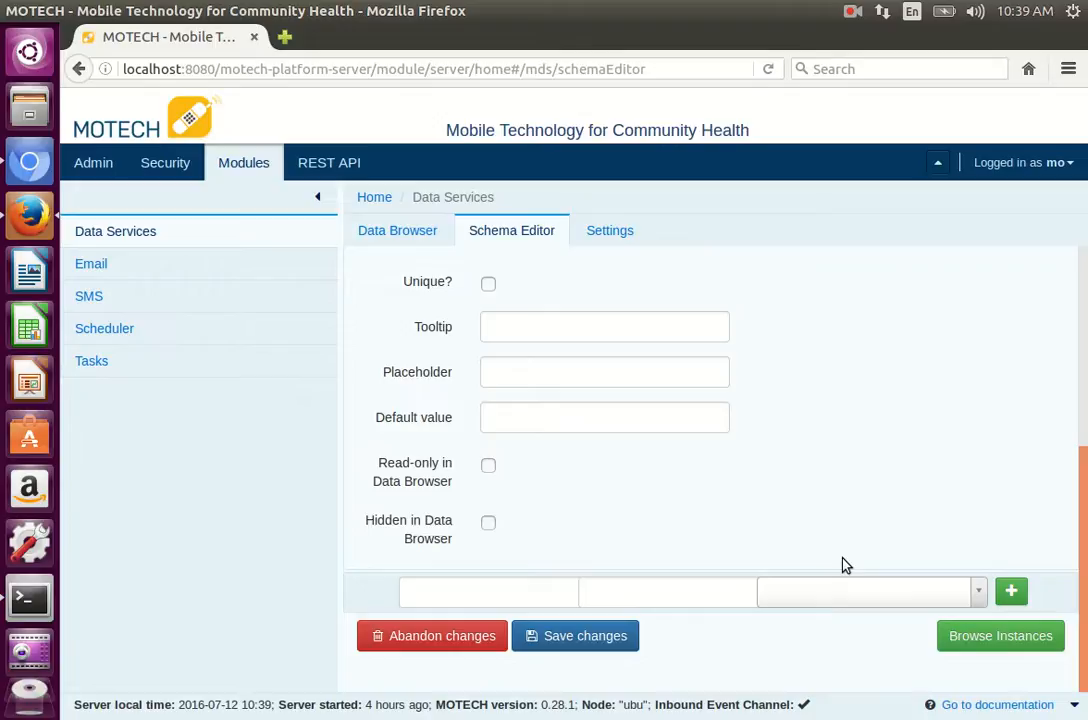
pyautogui.click(585, 645)
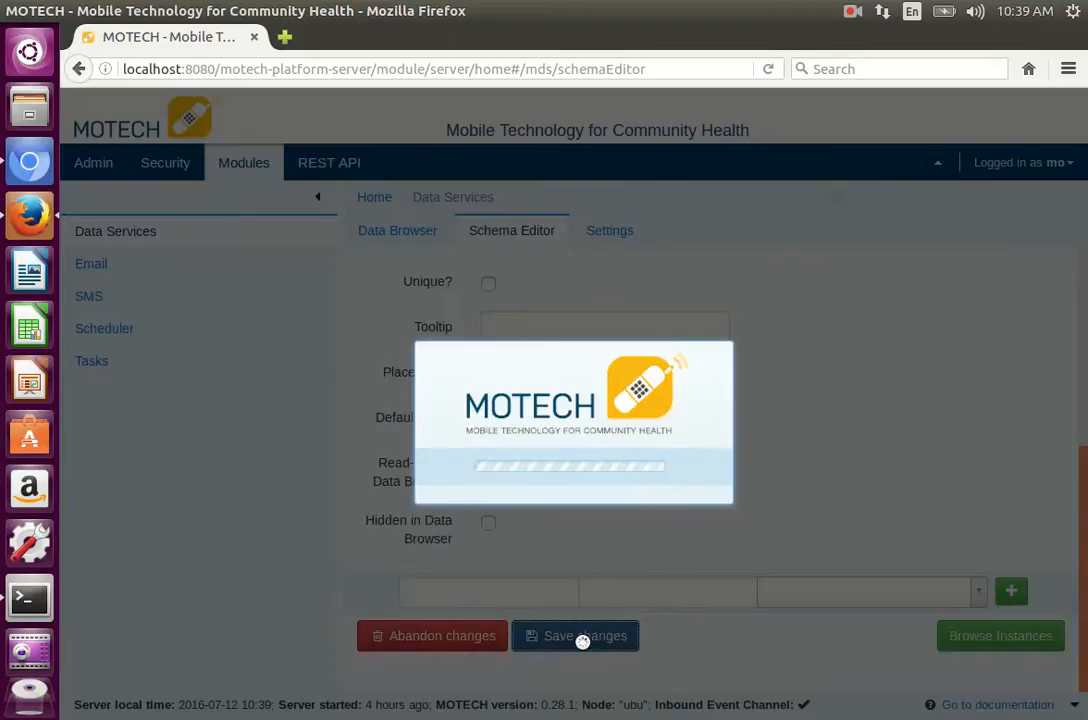
pyautogui.click(852, 12)
pyautogui.click(862, 57)
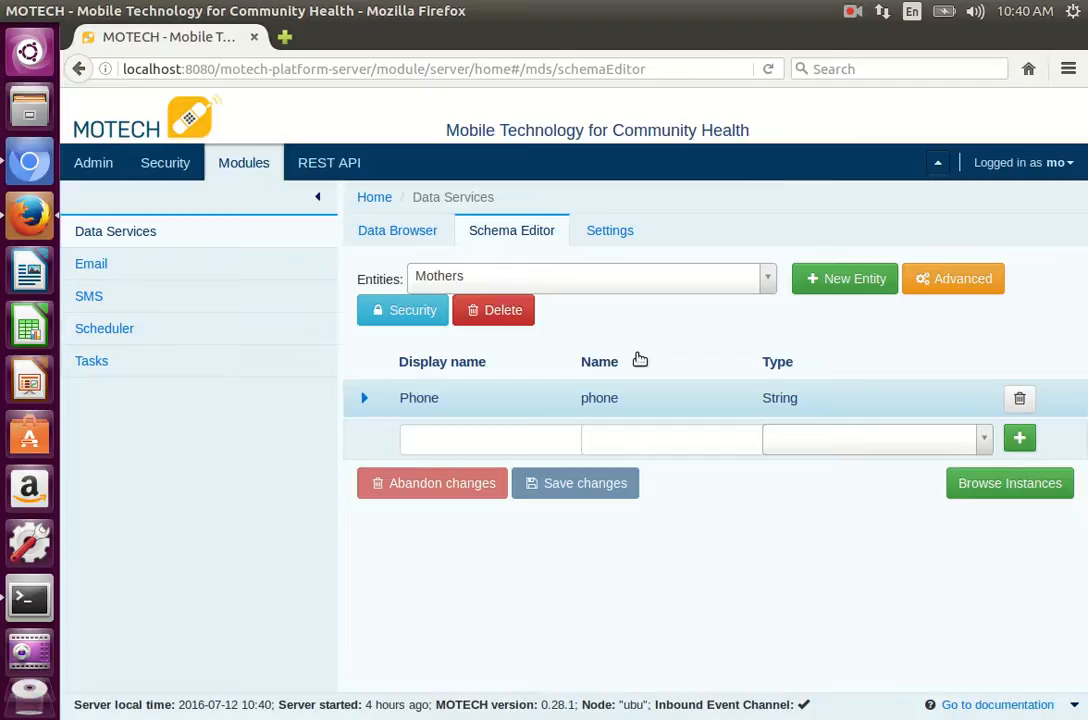
# Step: Open the Mothers instances in the Data Browser and show the Creation Date column beside a narrower Phone column
pyautogui.click(388, 234)
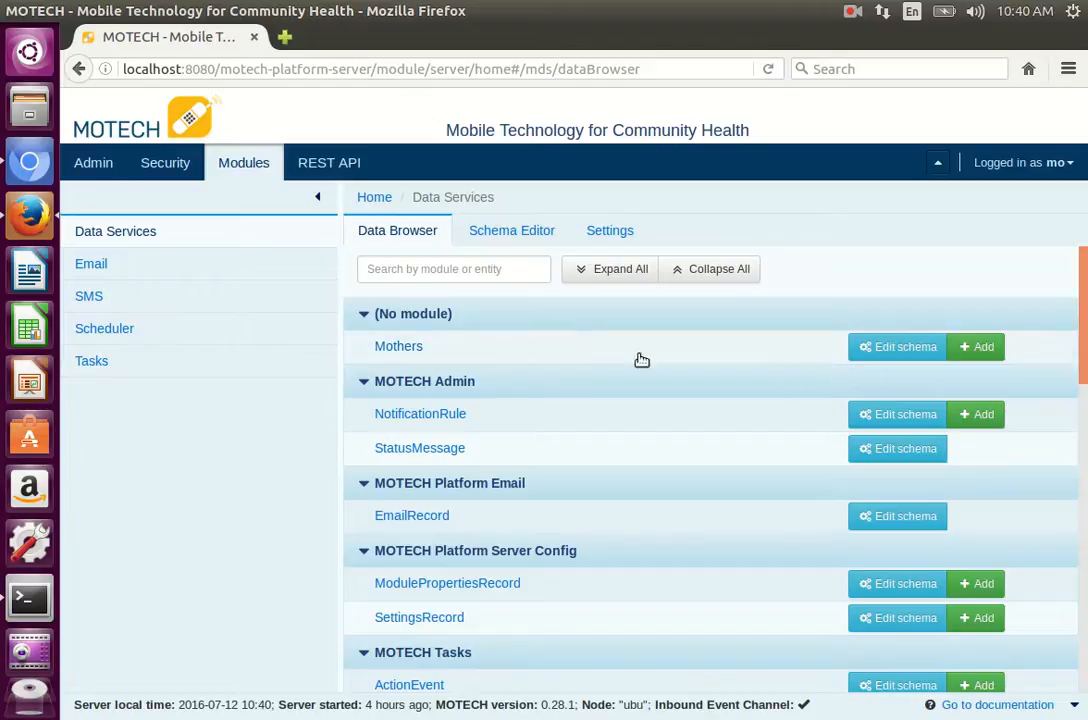
pyautogui.click(418, 348)
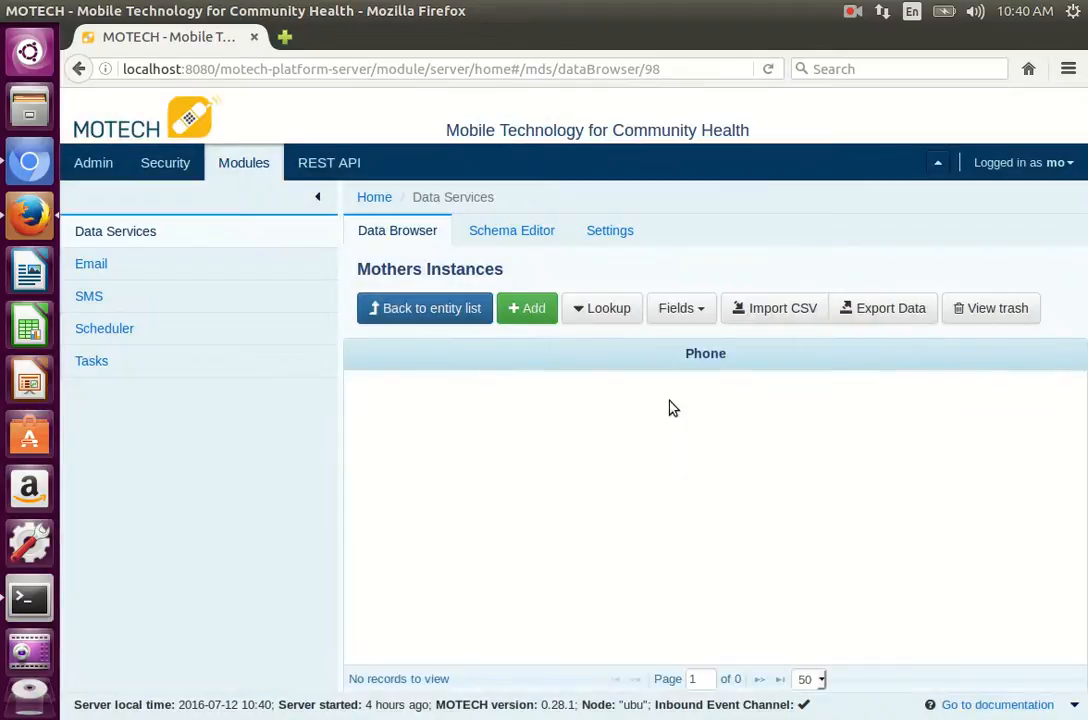
pyautogui.click(698, 314)
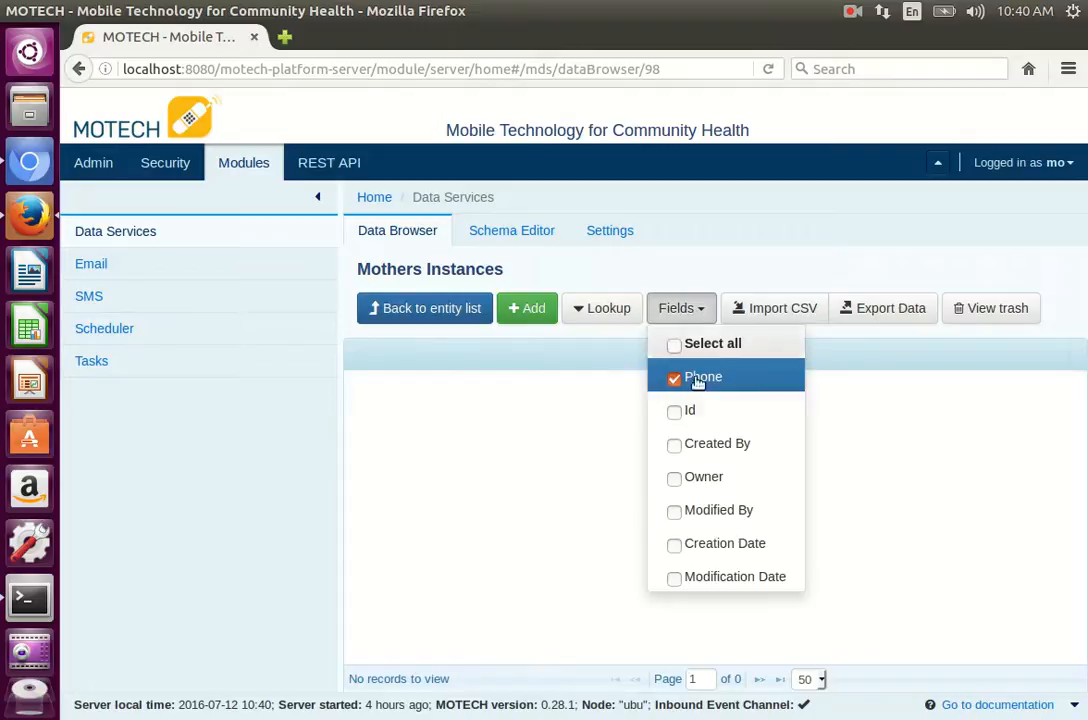
pyautogui.click(676, 546)
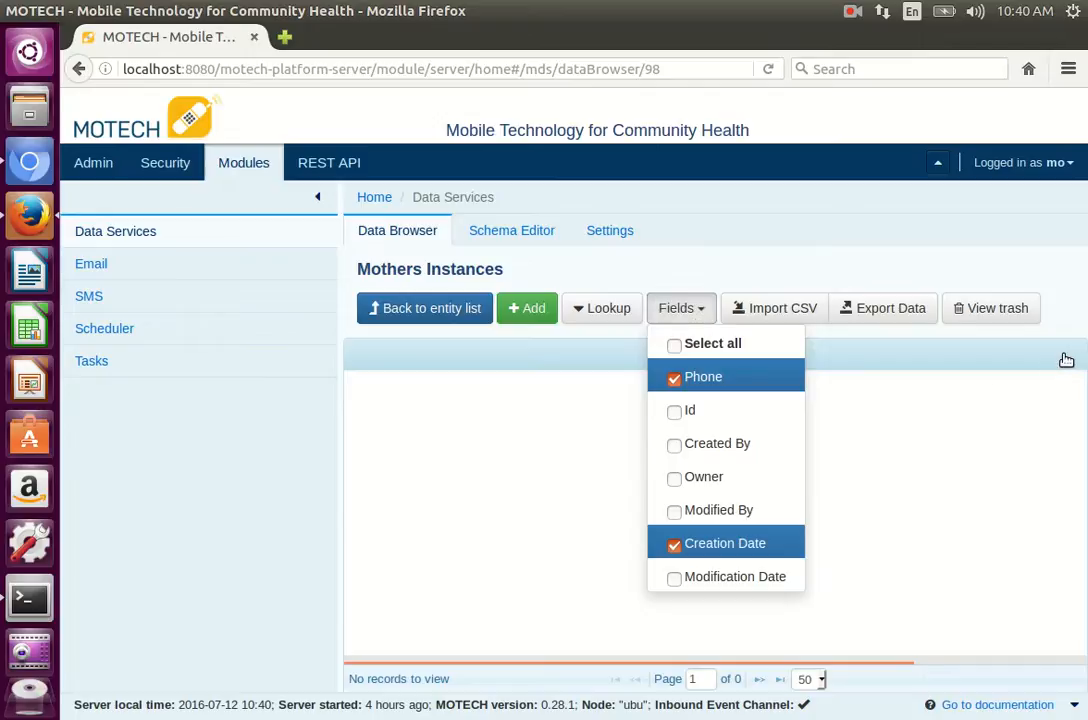
pyautogui.moveTo(1069, 355); pyautogui.dragTo(830, 357)
pyautogui.click(687, 308)
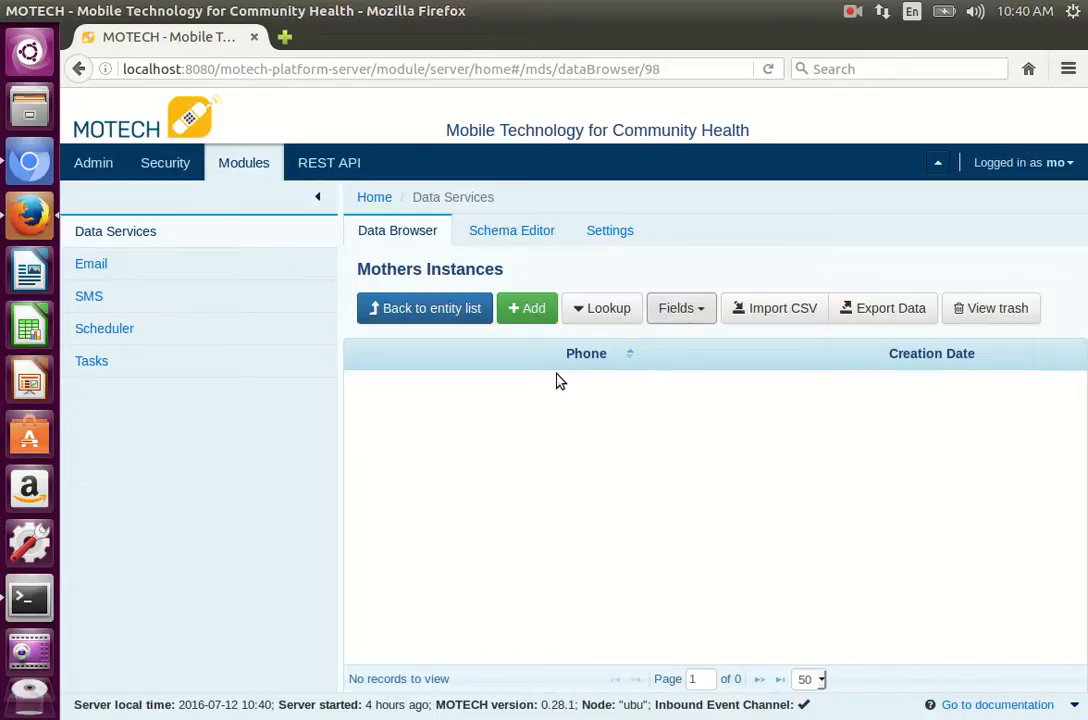
# Step: Add a new Mothers instance, entering a phone number with its country code, and save it
pyautogui.click(531, 311)
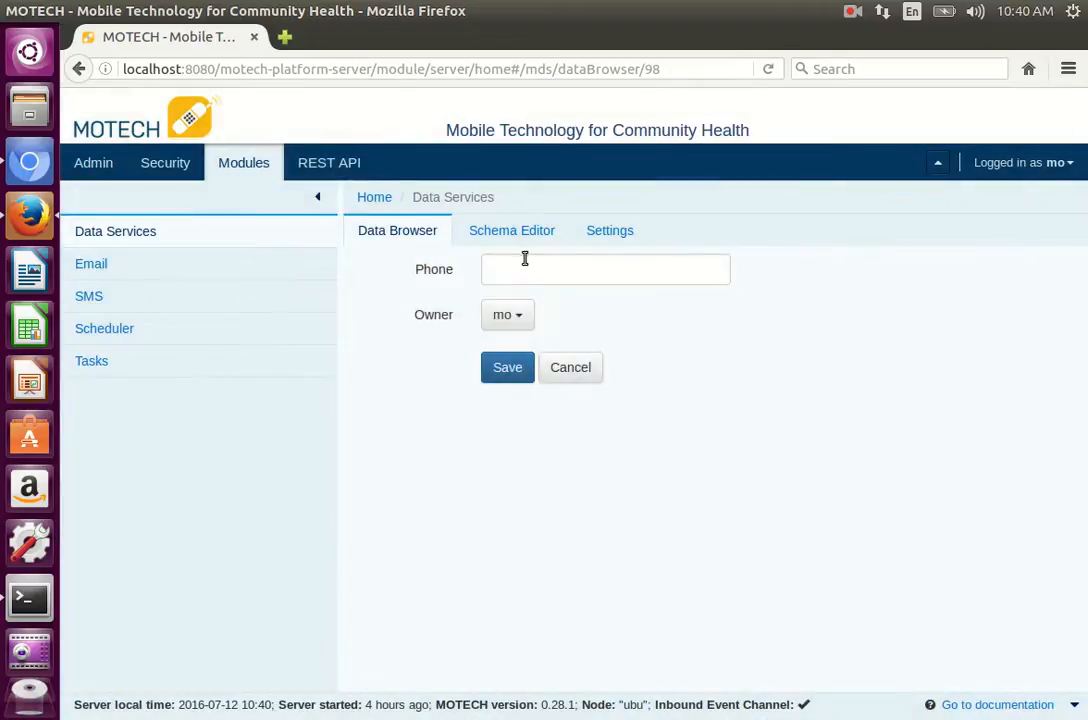
pyautogui.click(524, 267)
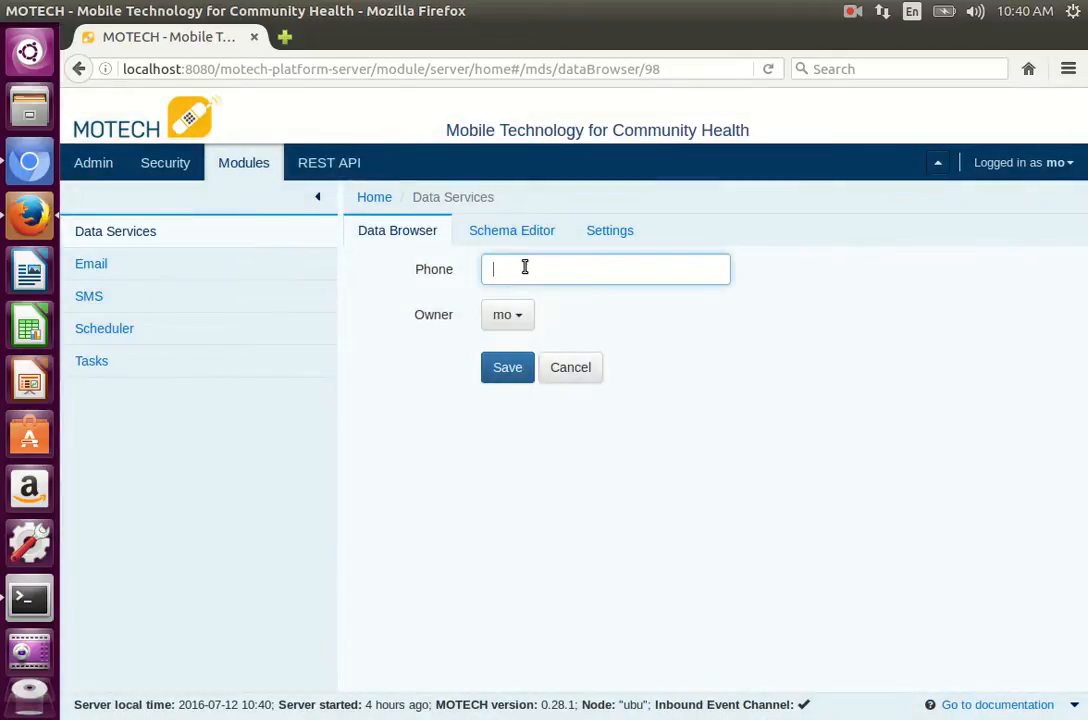
pyautogui.write('+')
pyautogui.write('1')
pyautogui.write('208')
pyautogui.write('5551212')
pyautogui.click(531, 369)
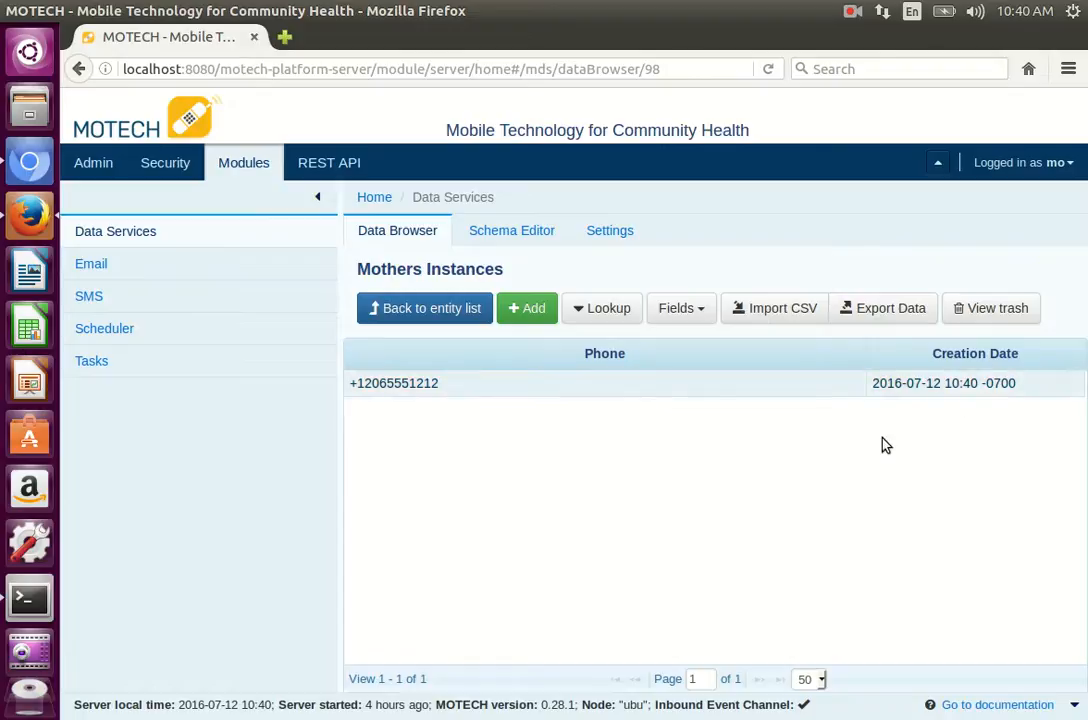
# Step: Open the "send response sms" task for editing in the Tasks module
pyautogui.click(92, 364)
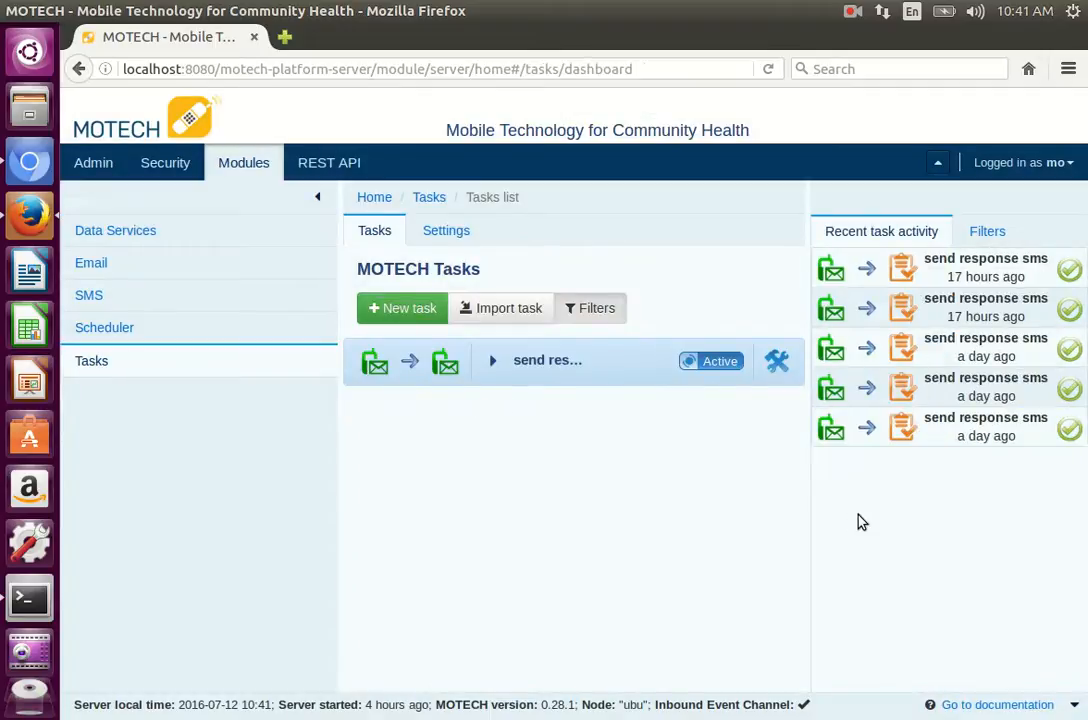
pyautogui.click(494, 362)
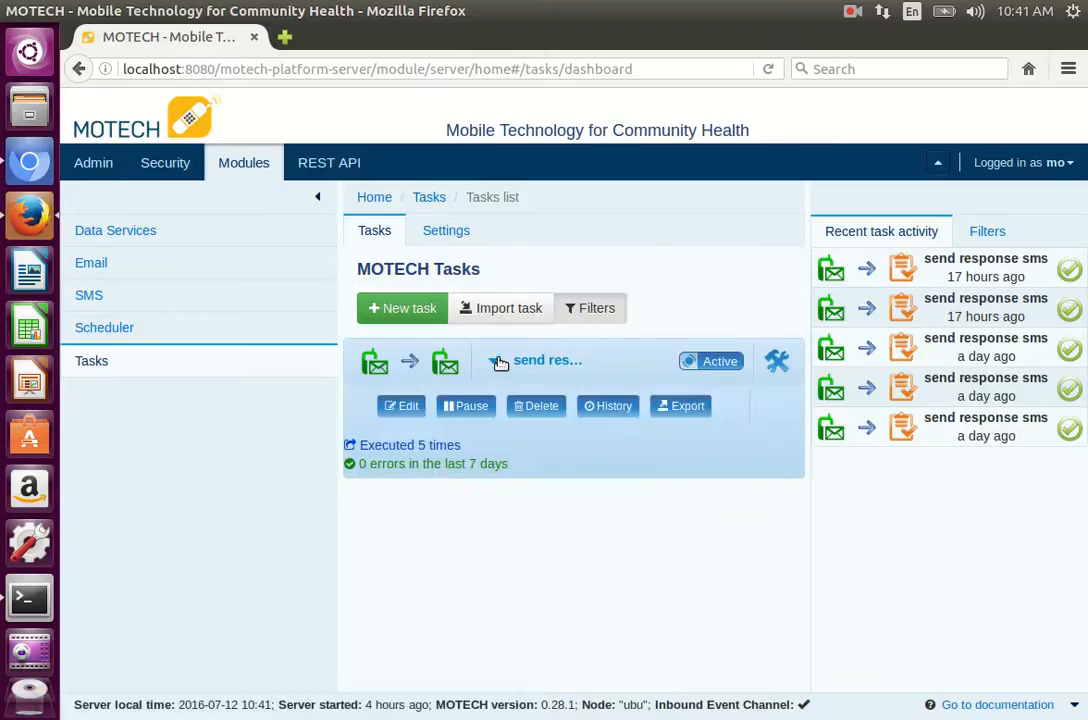
pyautogui.click(404, 410)
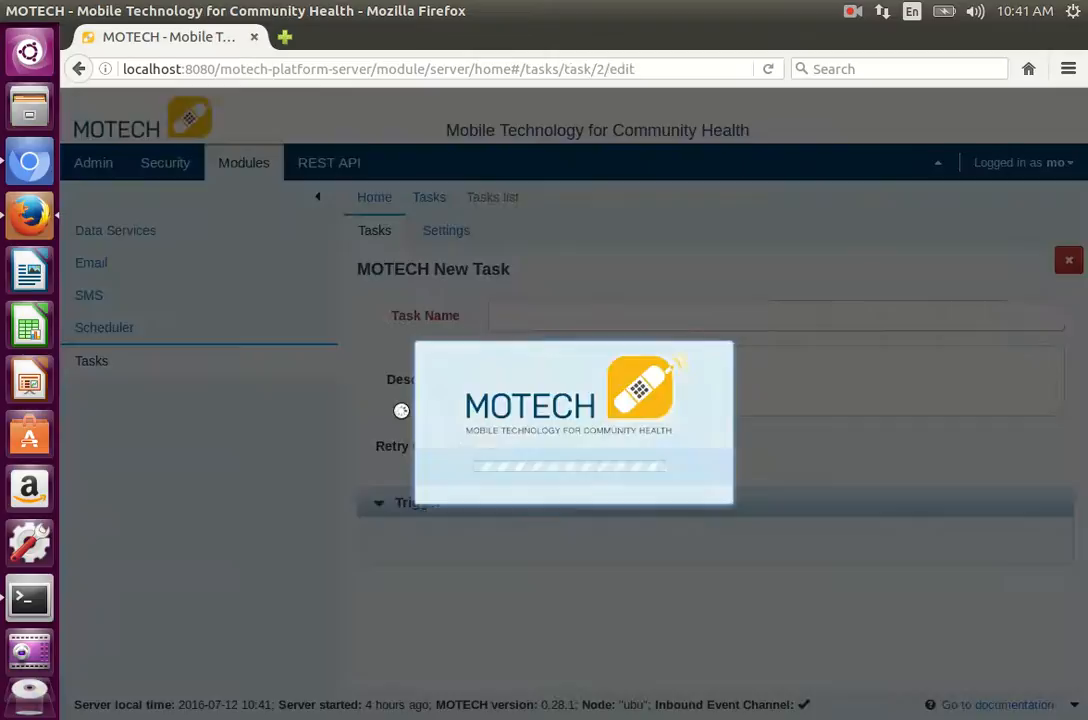
pyautogui.click(852, 13)
pyautogui.click(868, 56)
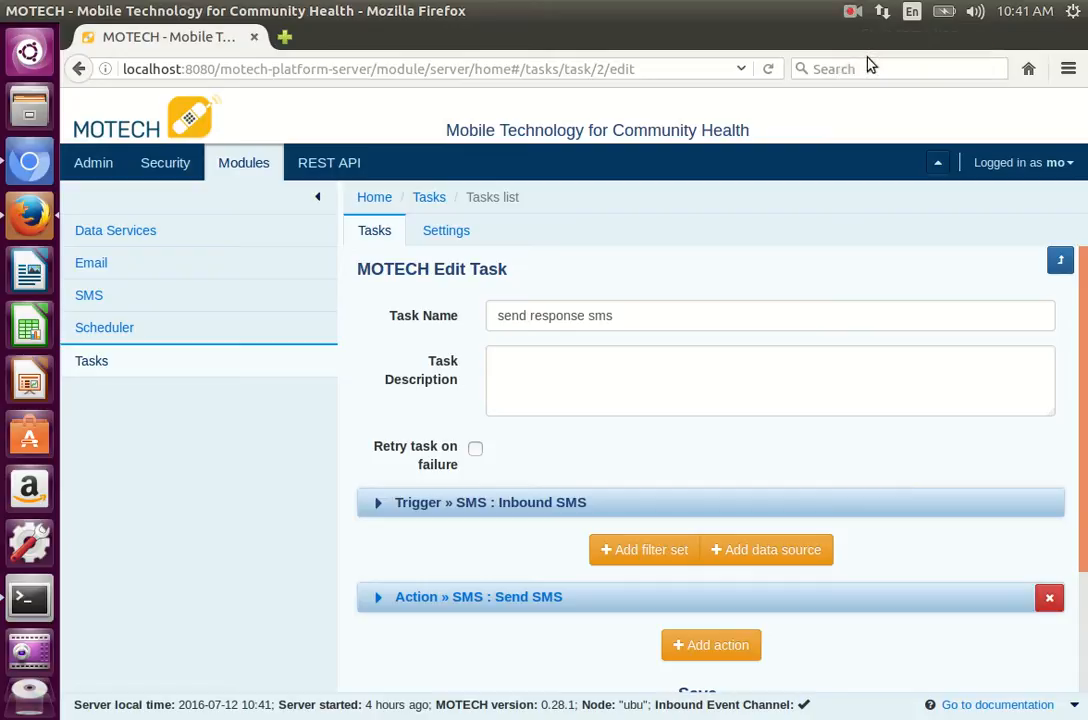
# Step: Extend the task name "send response sms" with "and save phone number"
pyautogui.click(675, 314)
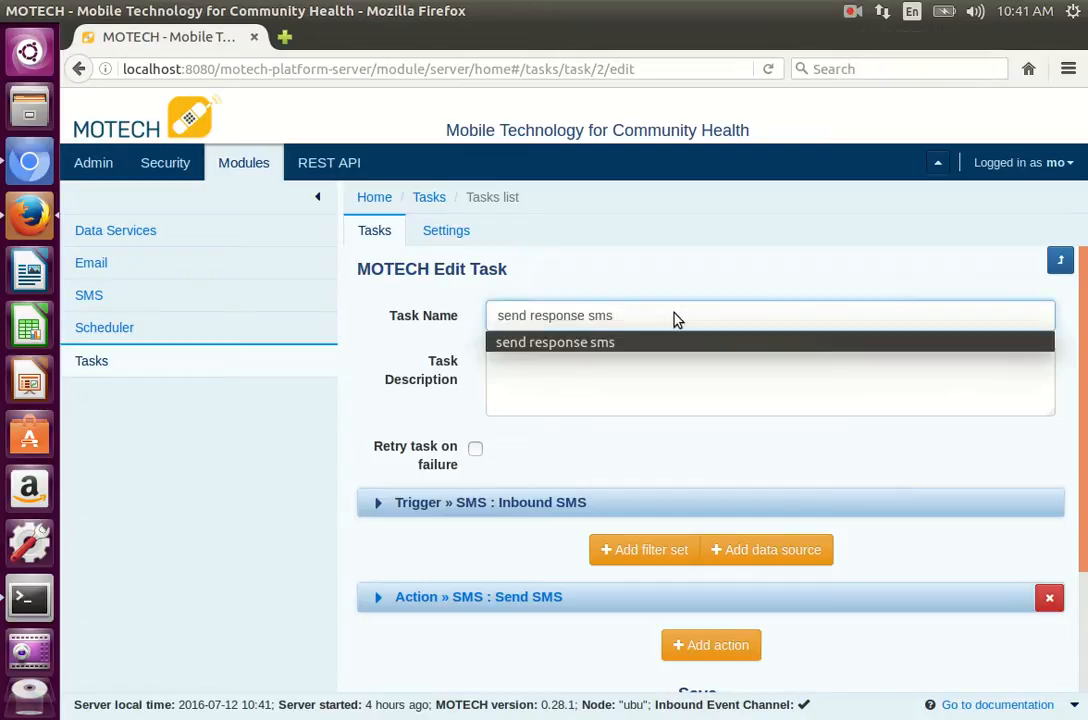
pyautogui.write('and en')
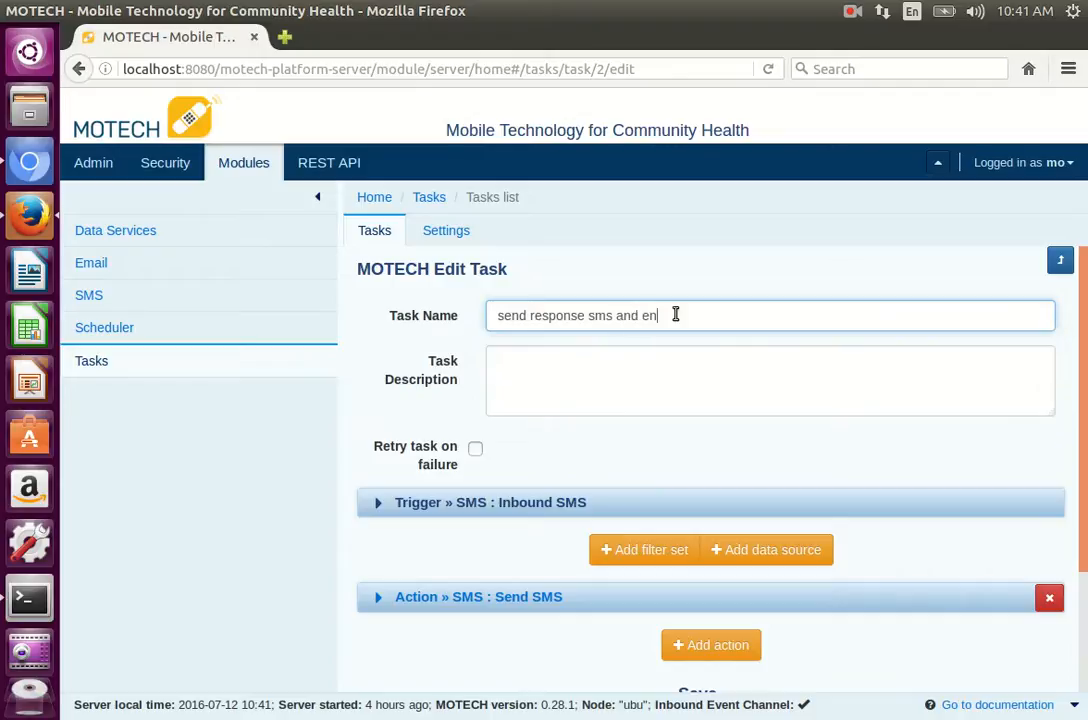
pyautogui.write('list phone')
pyautogui.doubleClick(675, 315)
pyautogui.write('save phone number')
# Step: Add a second action to the task and set its channel to Data Services
pyautogui.scroll(-2, 899, 471)
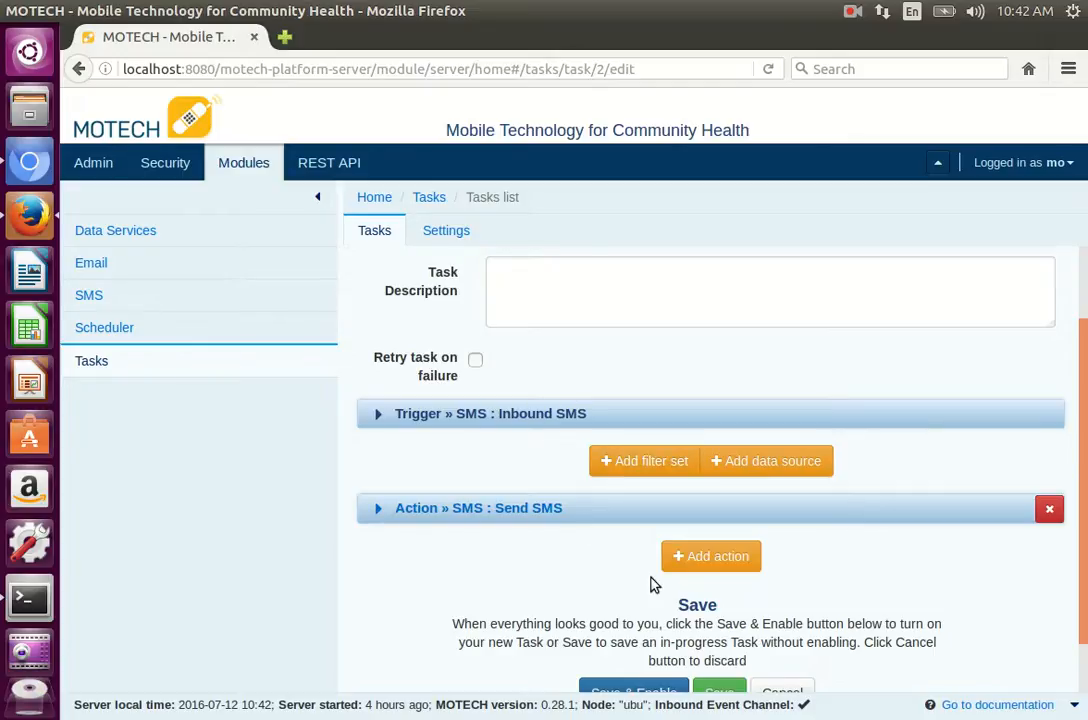
pyautogui.click(709, 556)
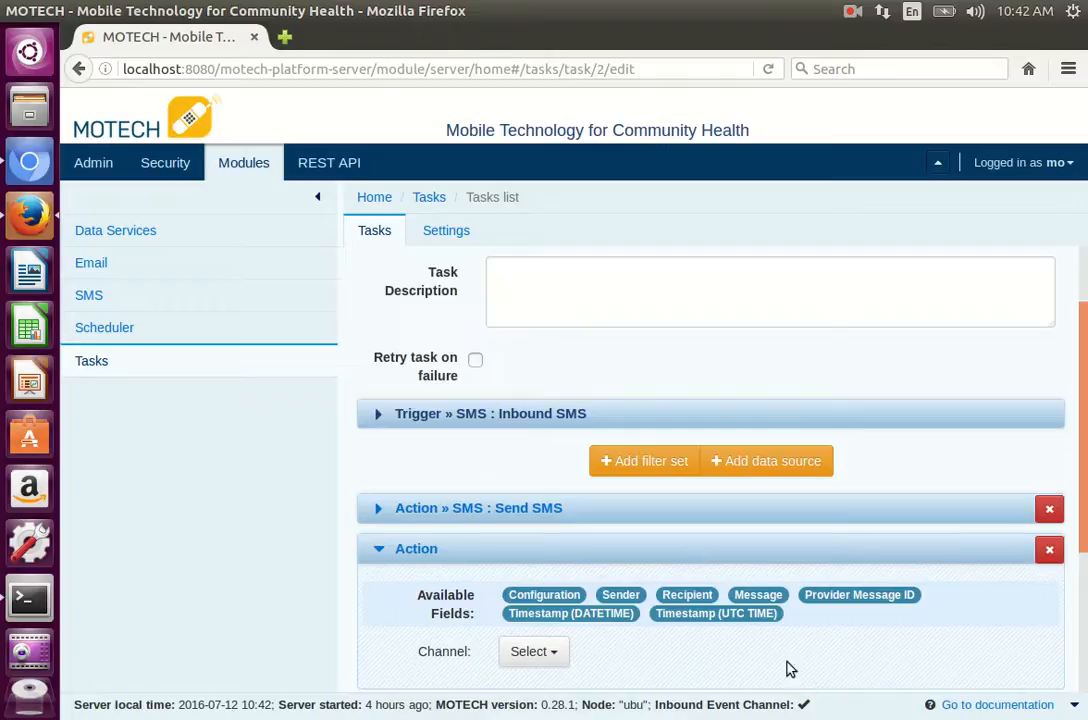
pyautogui.scroll(-3, 828, 670)
pyautogui.scroll(-1, 828, 670)
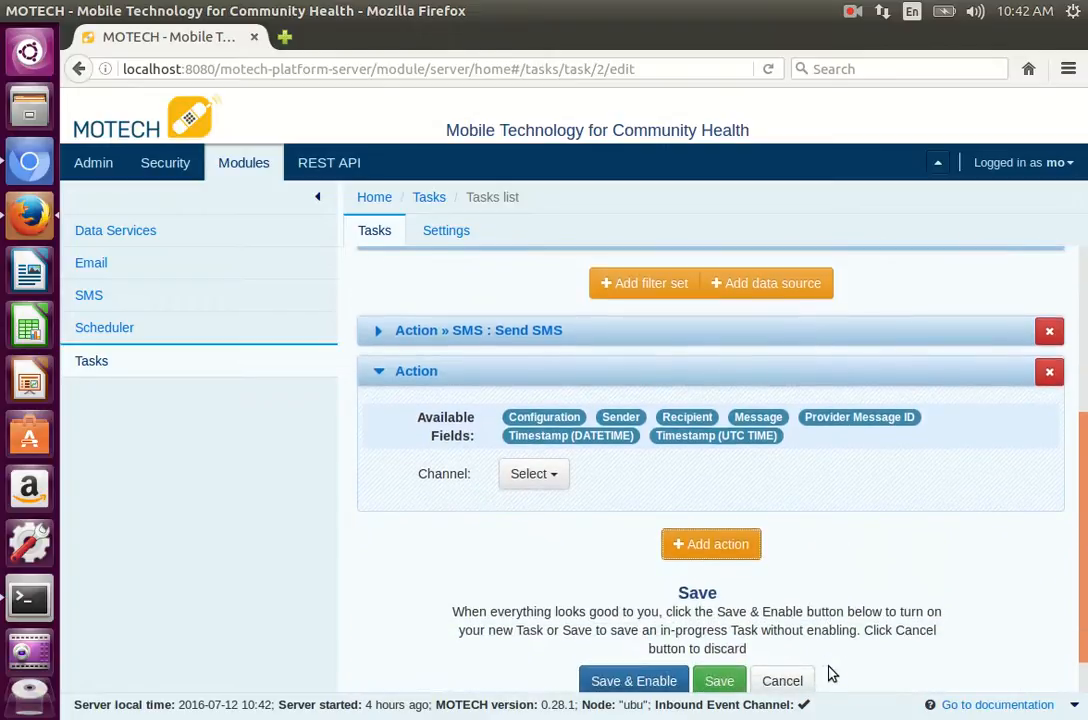
pyautogui.click(558, 478)
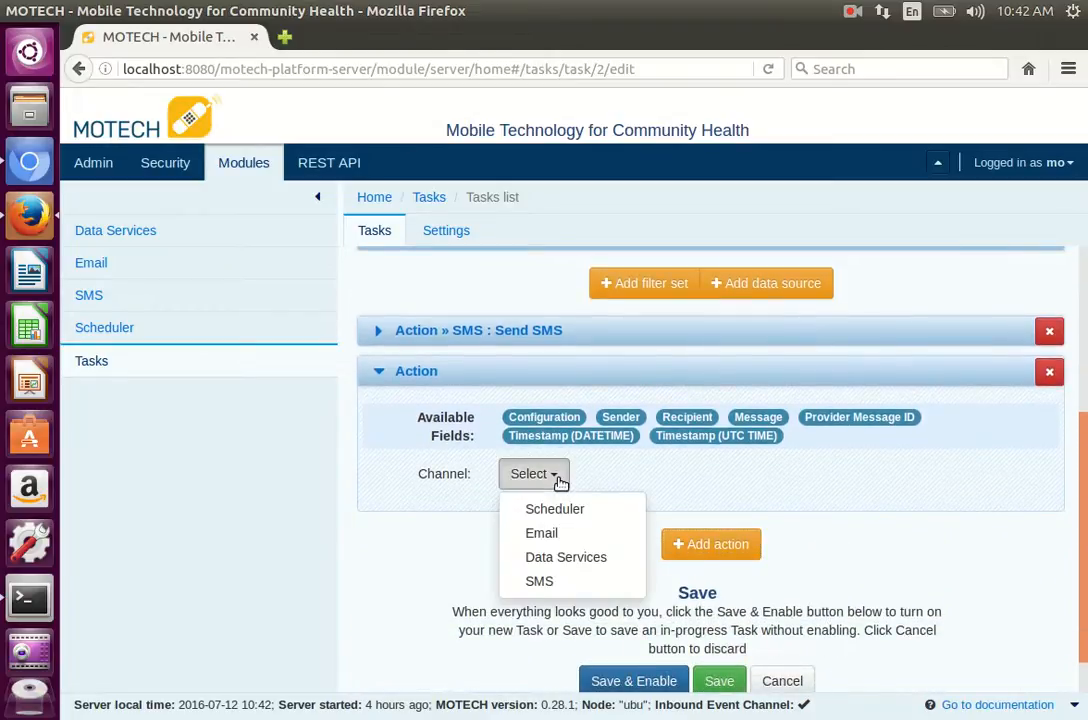
pyautogui.click(551, 561)
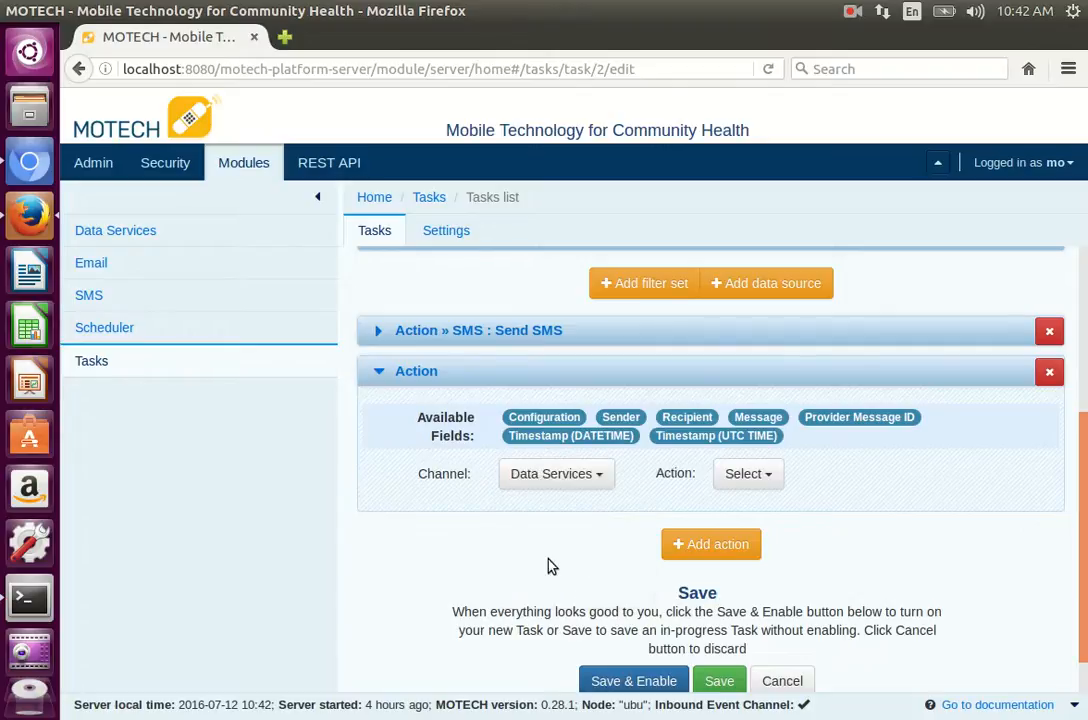
# Step: Set the new action to CREATE Mothers and map the trigger's Sender field to its Phone value
pyautogui.click(768, 478)
pyautogui.click(774, 518)
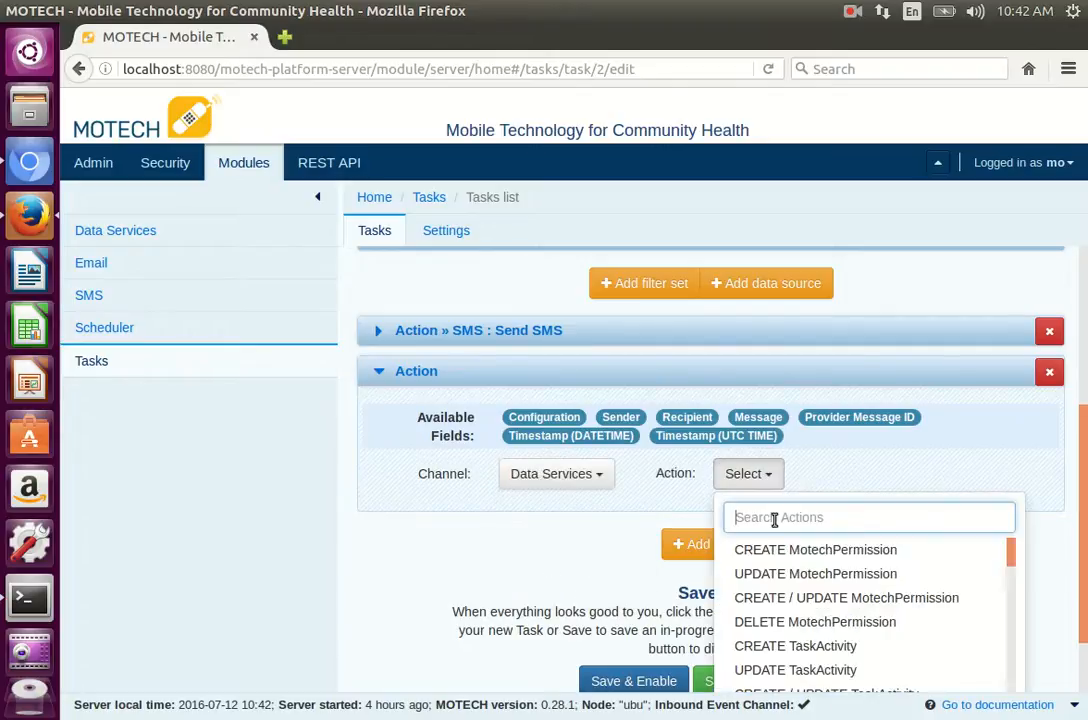
pyautogui.write('mother')
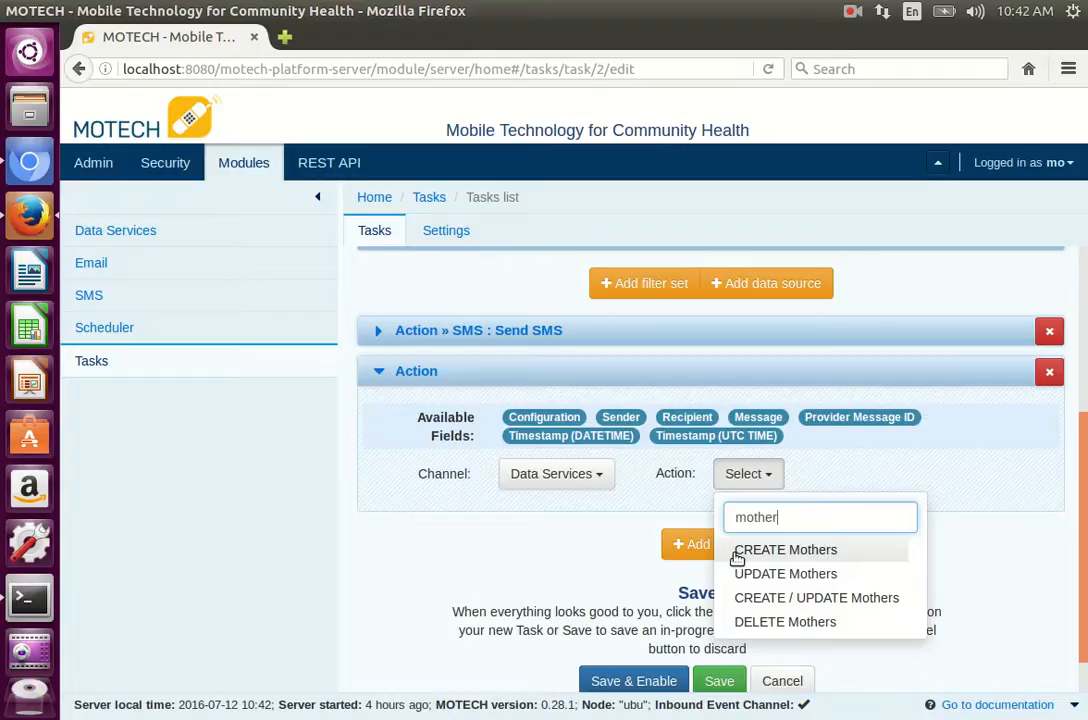
pyautogui.click(785, 558)
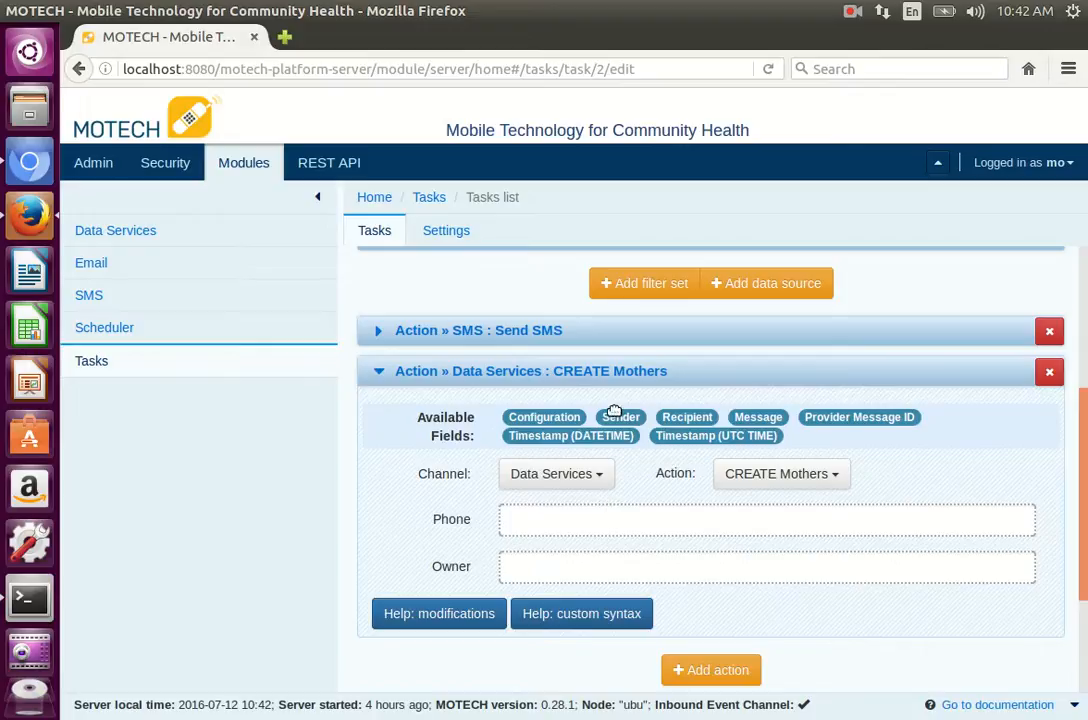
pyautogui.moveTo(619, 417); pyautogui.dragTo(556, 522)
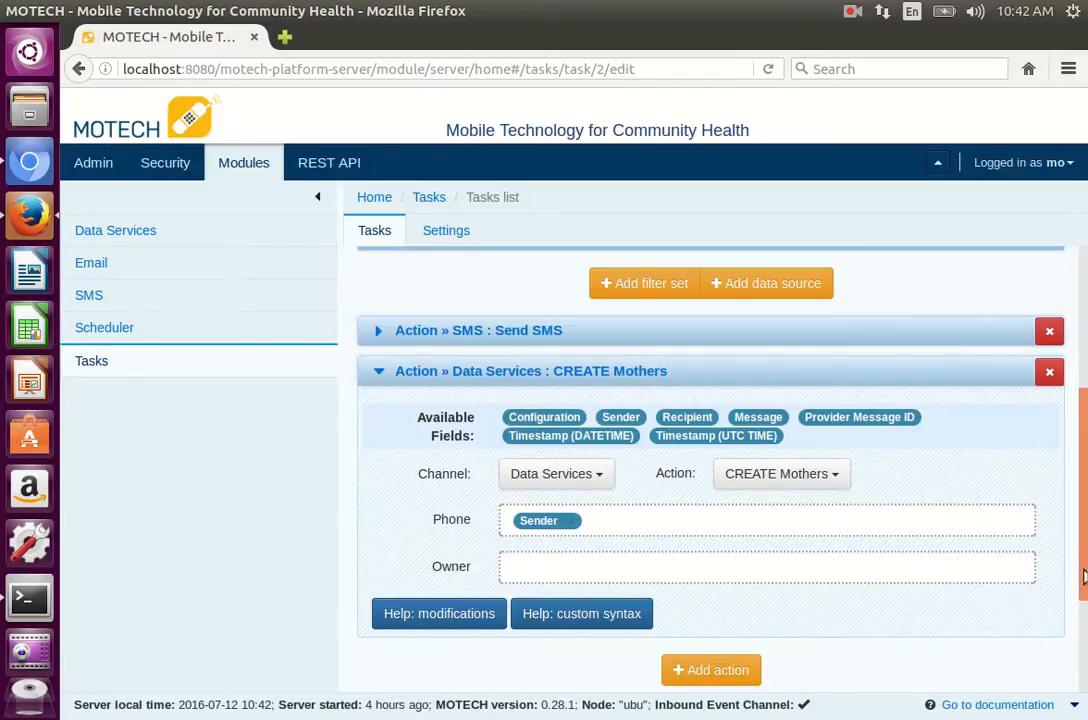
pyautogui.moveTo(1083, 576); pyautogui.dragTo(1083, 663)
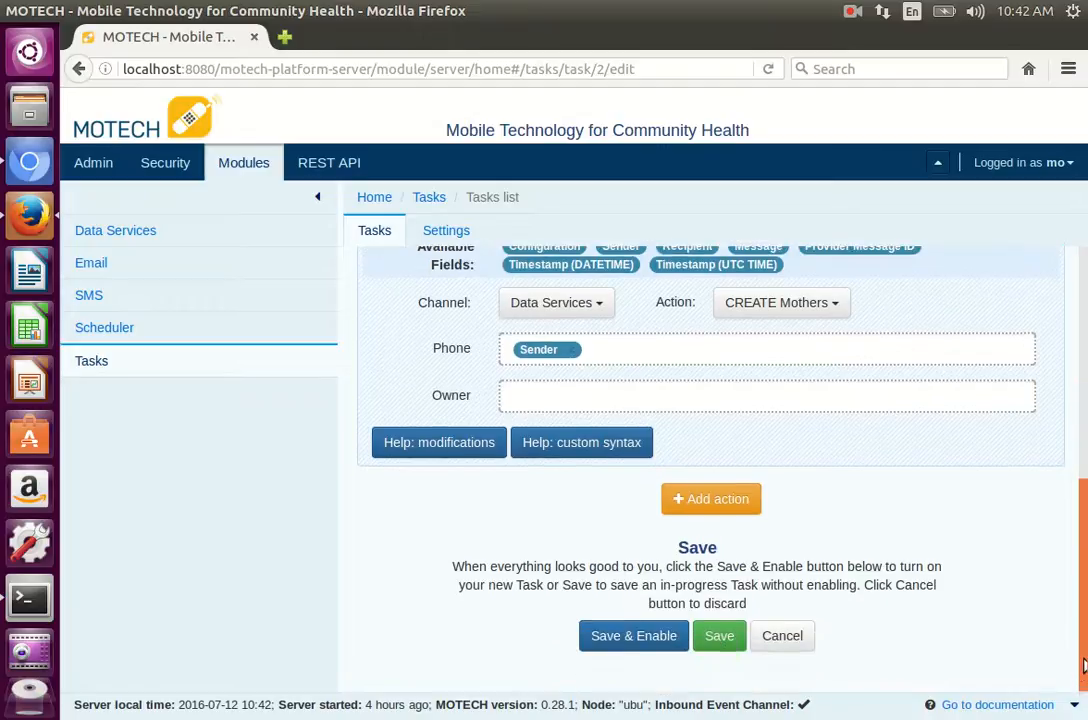
# Step: Save and enable the edited SMS response task, and dismiss the confirmation
pyautogui.click(671, 631)
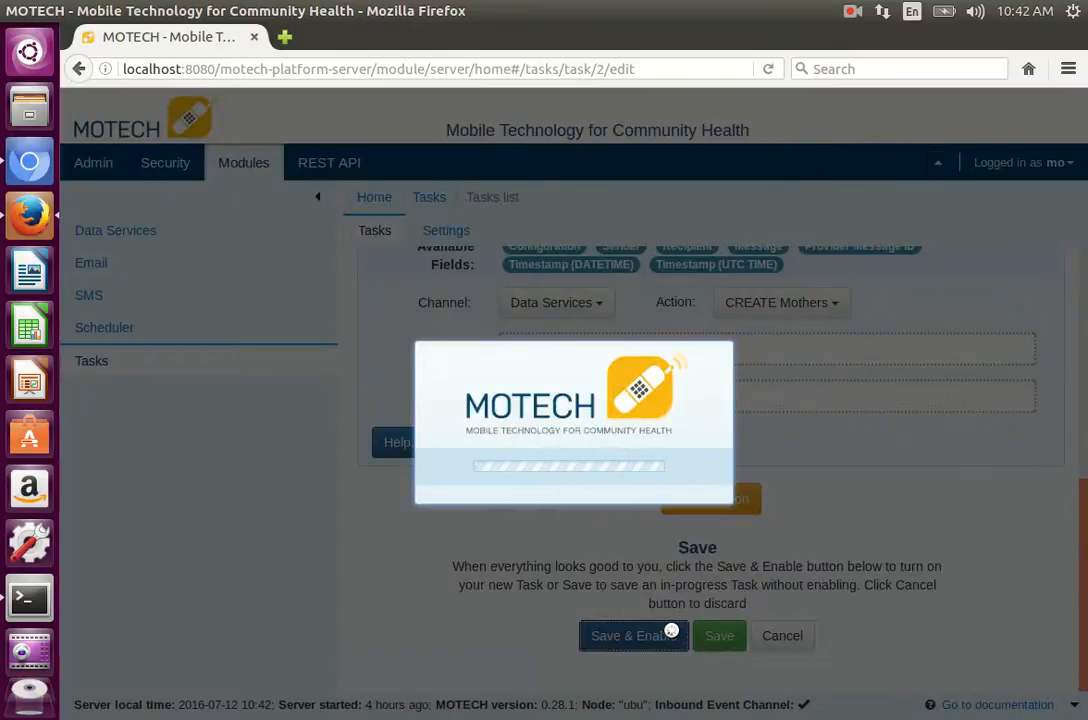
pyautogui.click(852, 11)
pyautogui.click(898, 50)
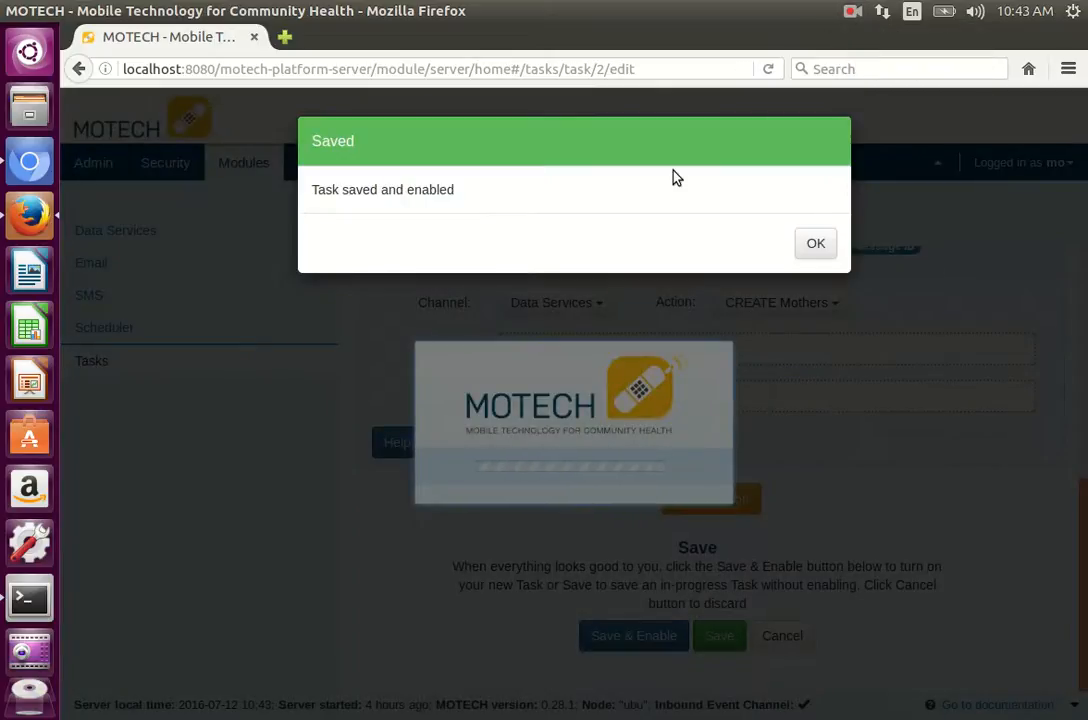
pyautogui.click(815, 246)
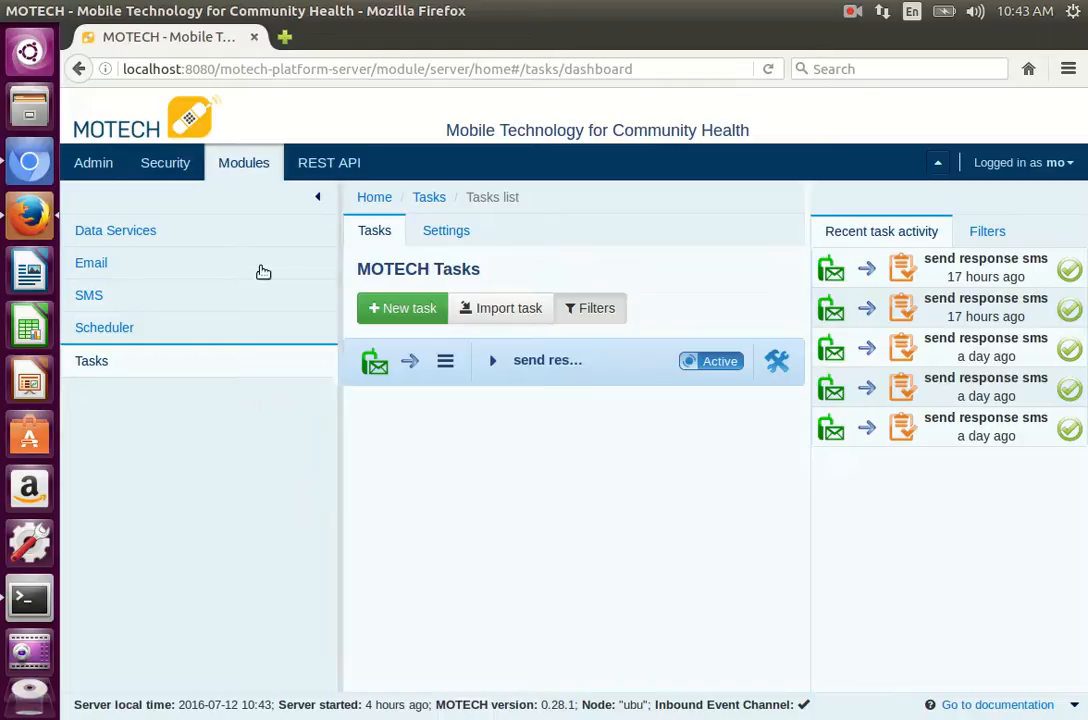
pyautogui.click(27, 599)
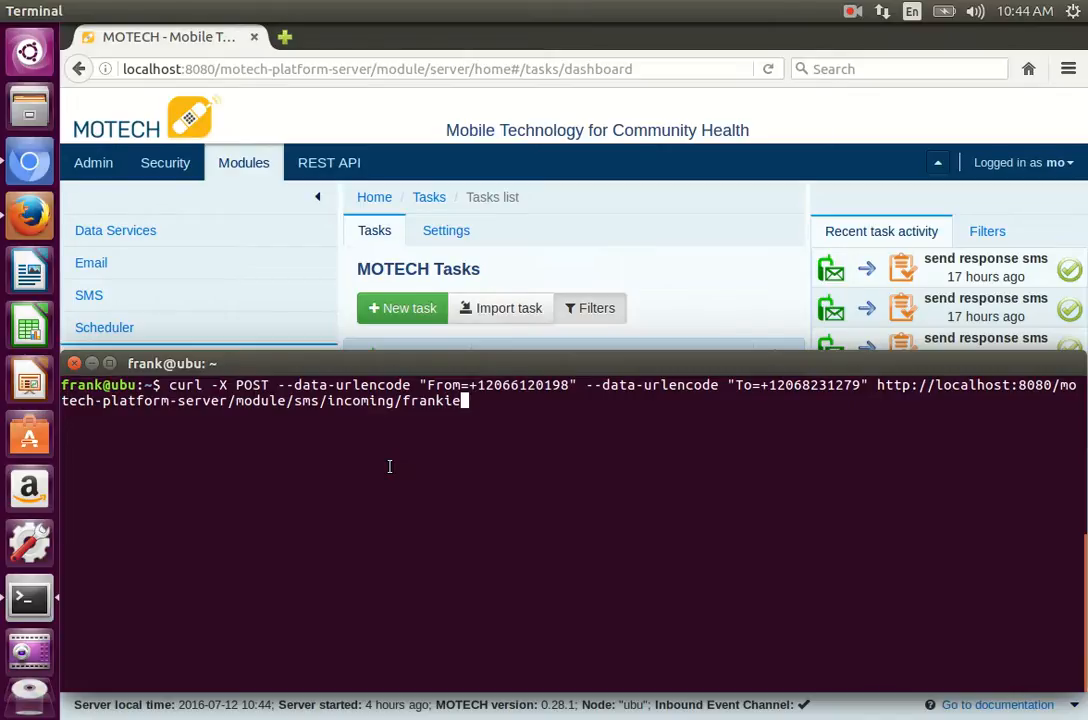
pyautogui.press('Return')
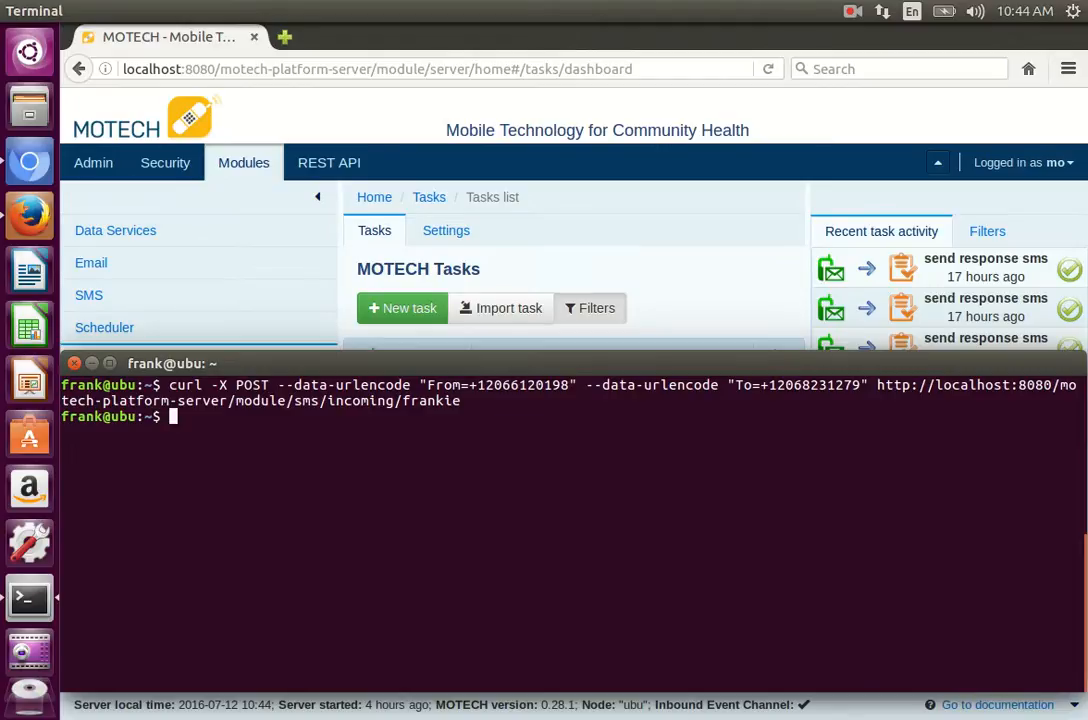
# Step: Switch back to Firefox and open the history of the "send response sms and save phone number" task to check its recent activity
pyautogui.click(199, 47)
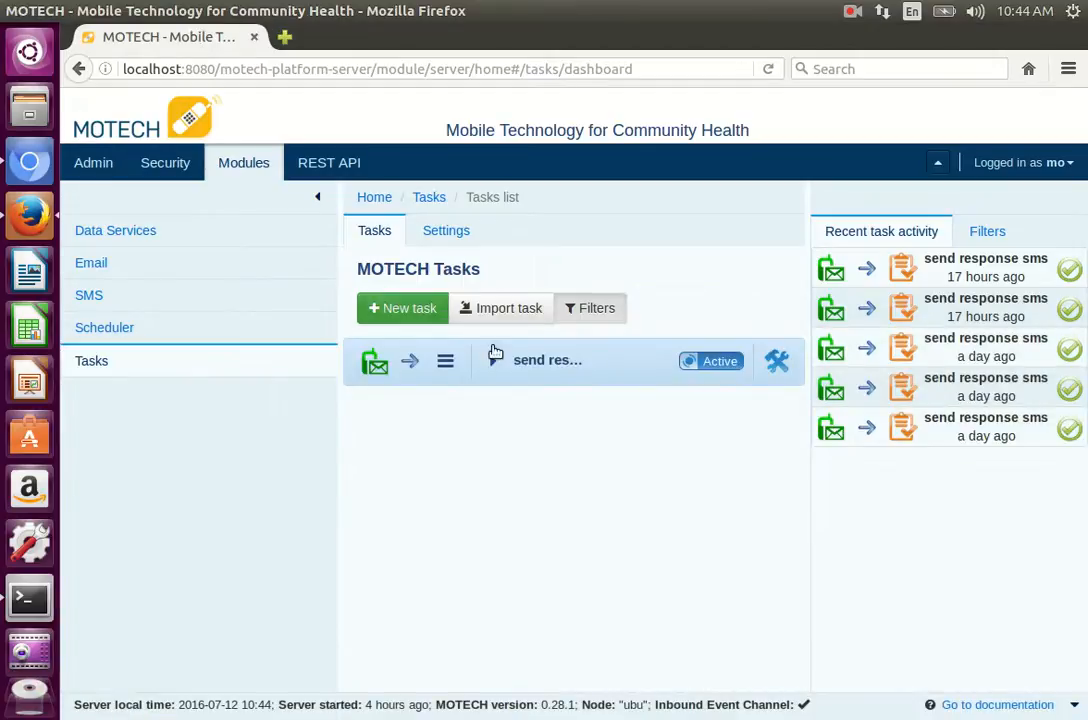
pyautogui.click(495, 364)
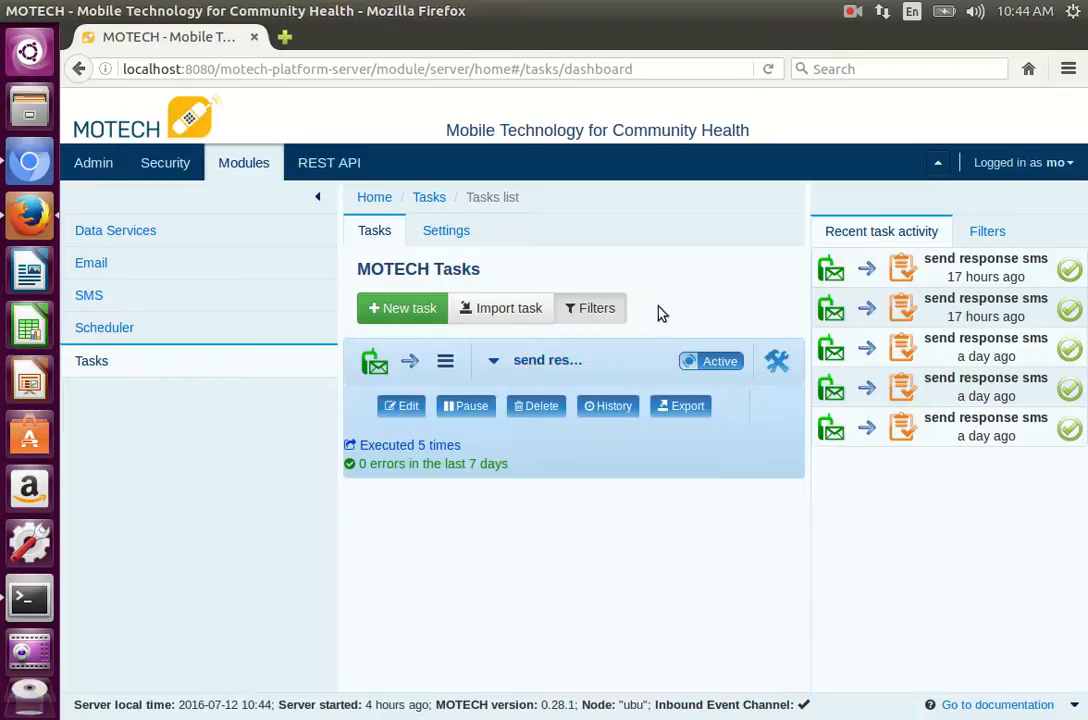
pyautogui.click(615, 406)
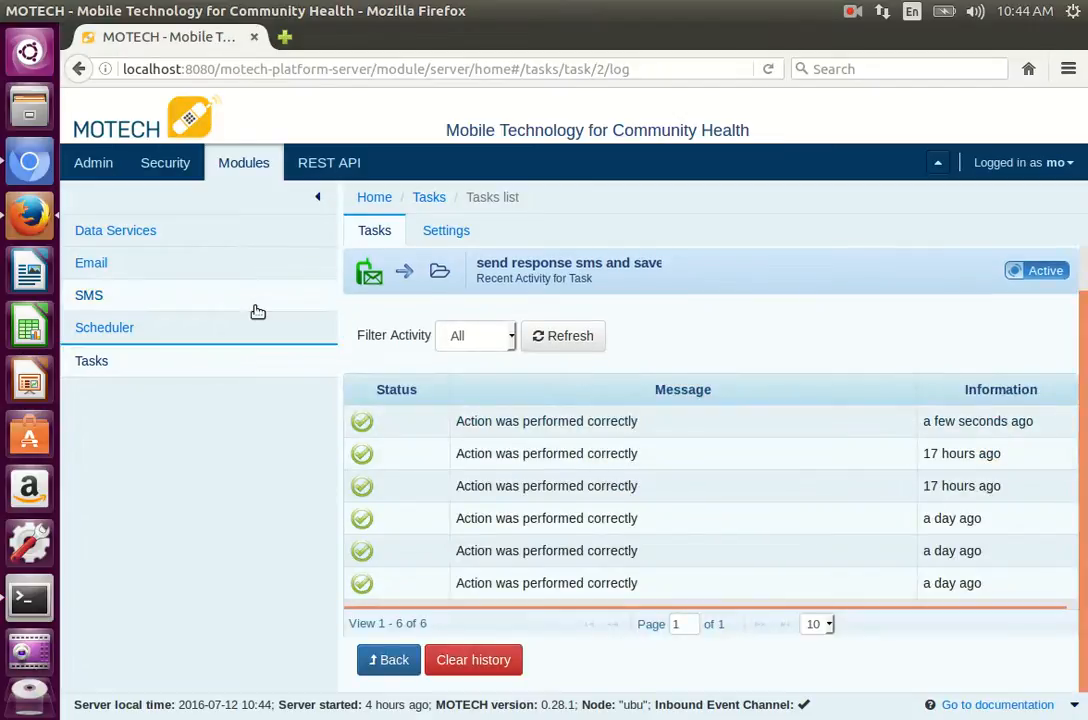
# Step: Open the SMS module's log, sort it by timestamp with the newest first, and examine the latest messages and their direction
pyautogui.click(88, 298)
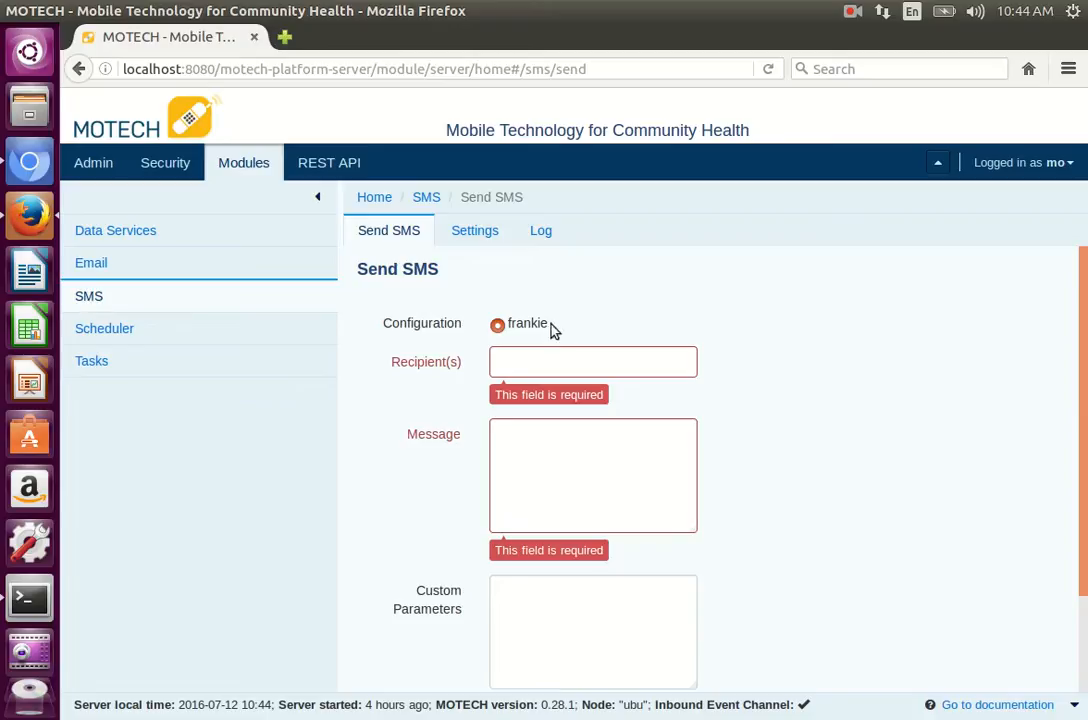
pyautogui.click(541, 233)
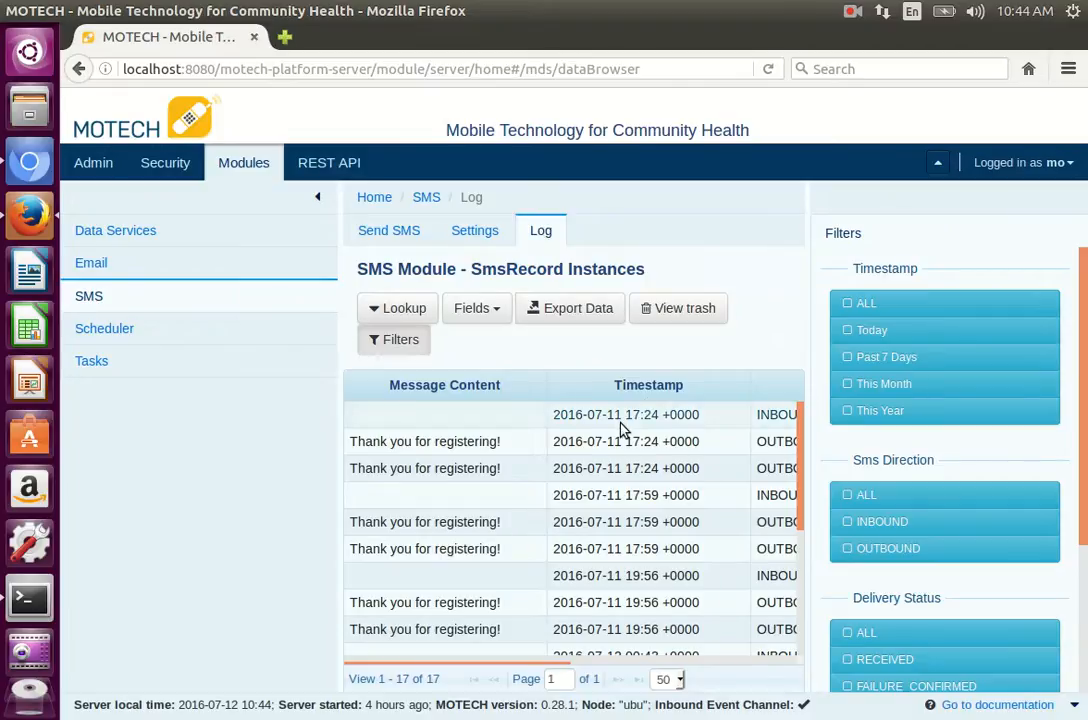
pyautogui.click(655, 390)
pyautogui.click(655, 390)
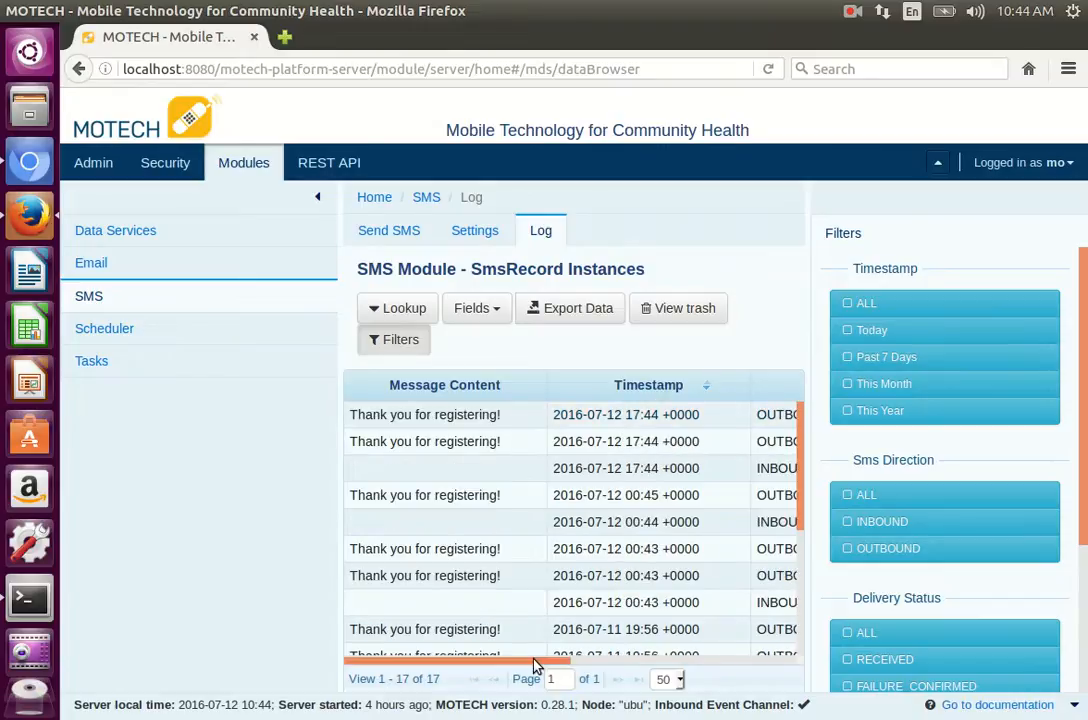
pyautogui.moveTo(531, 669); pyautogui.dragTo(628, 660)
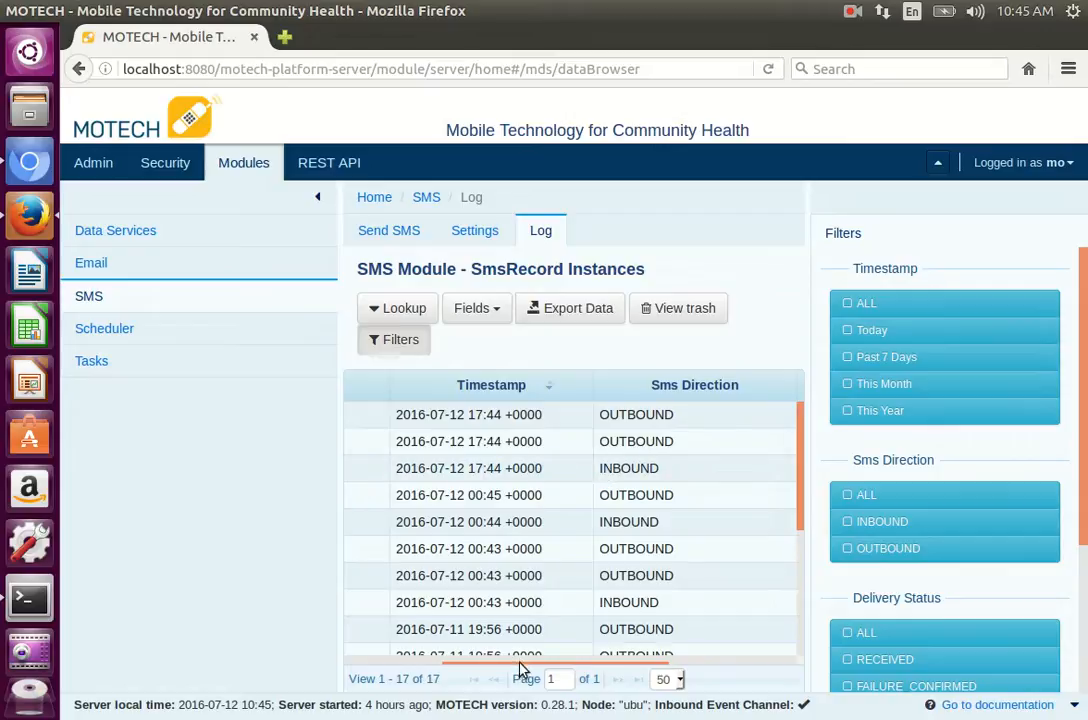
pyautogui.moveTo(519, 667); pyautogui.dragTo(392, 651)
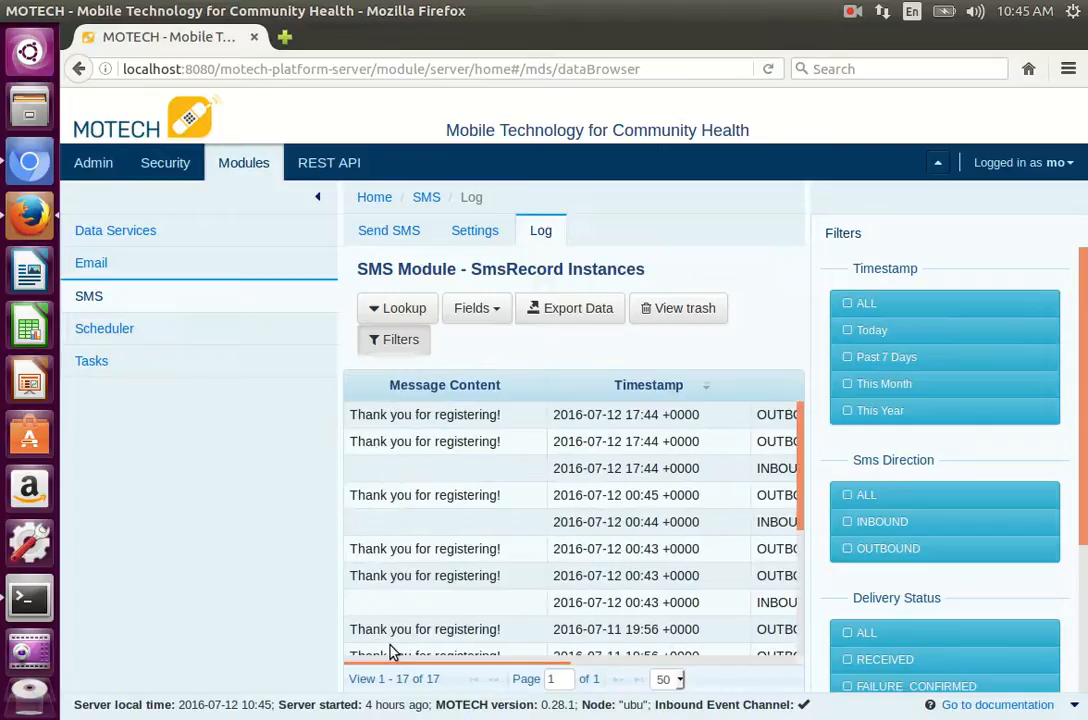
# Step: Open the Mothers entity's instances in the Data Services data browser
pyautogui.click(114, 233)
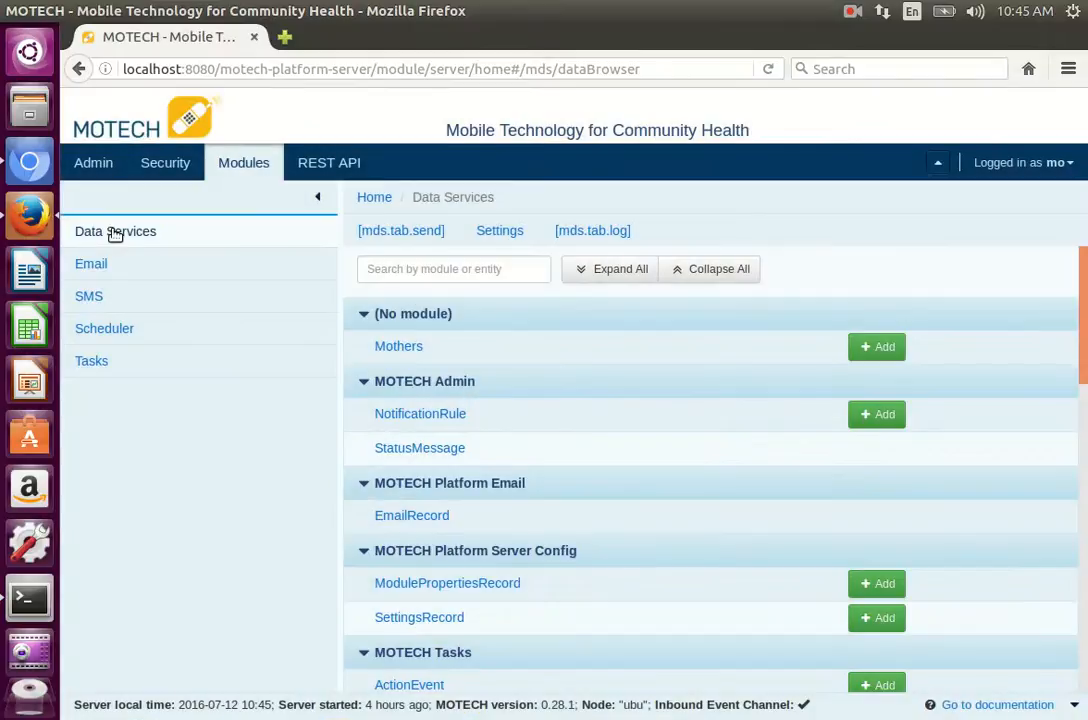
pyautogui.click(401, 347)
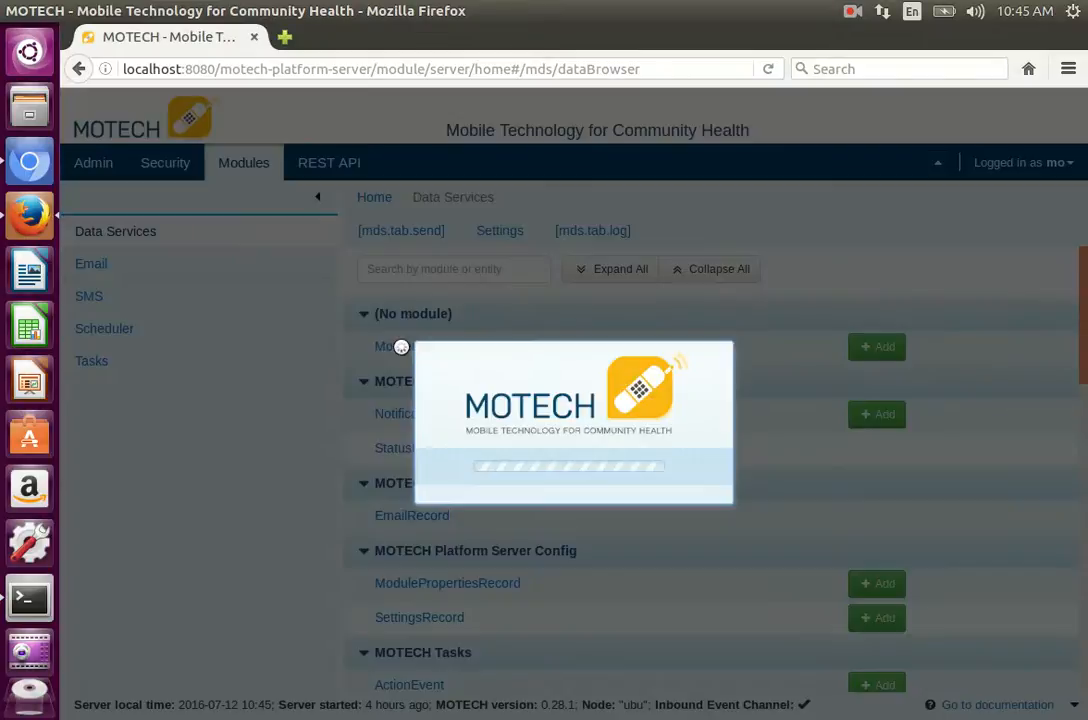